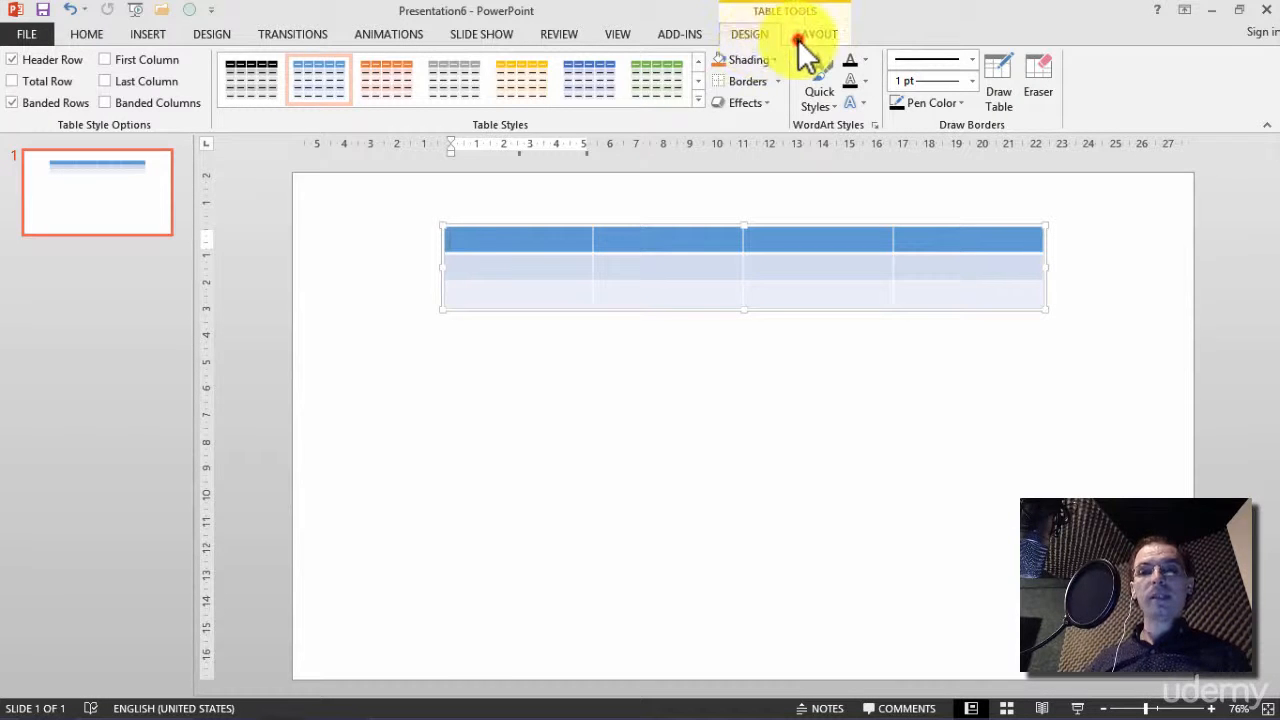
Apply the yellow banded style from the first row of the Light group to the table
{"action": "left_click", "coordinate": [798, 39]}
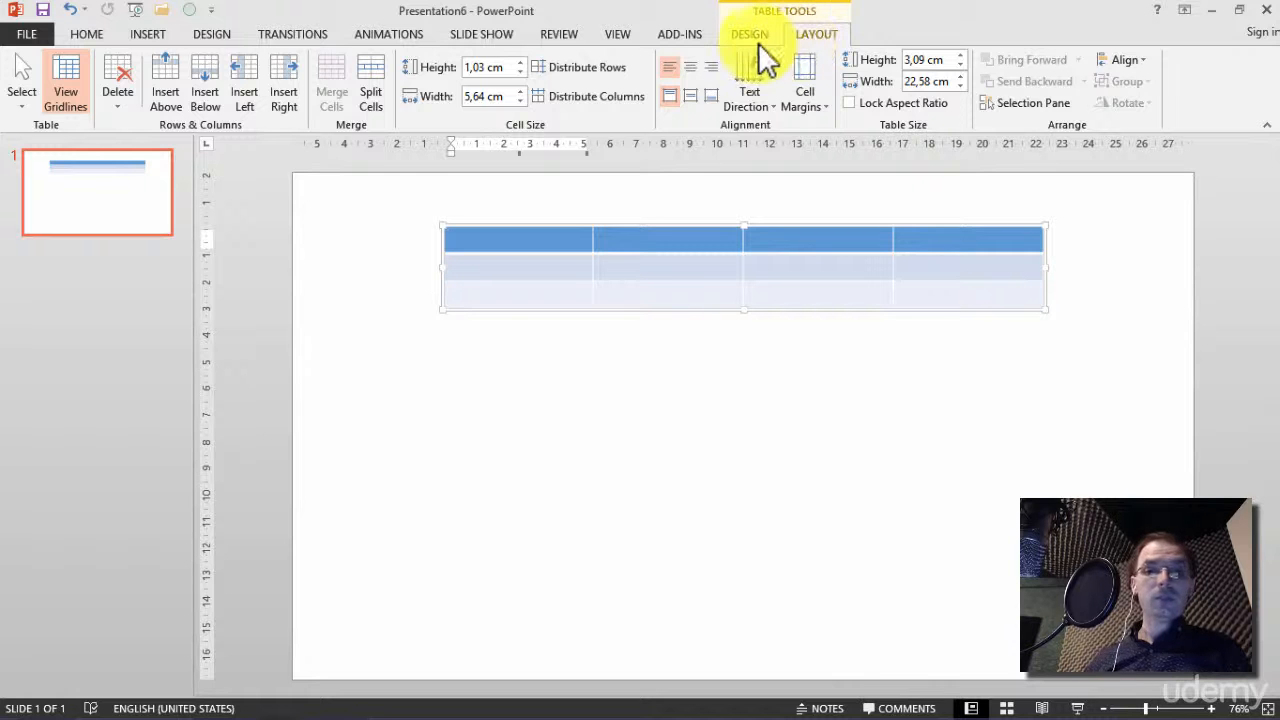
{"action": "left_click", "coordinate": [757, 41]}
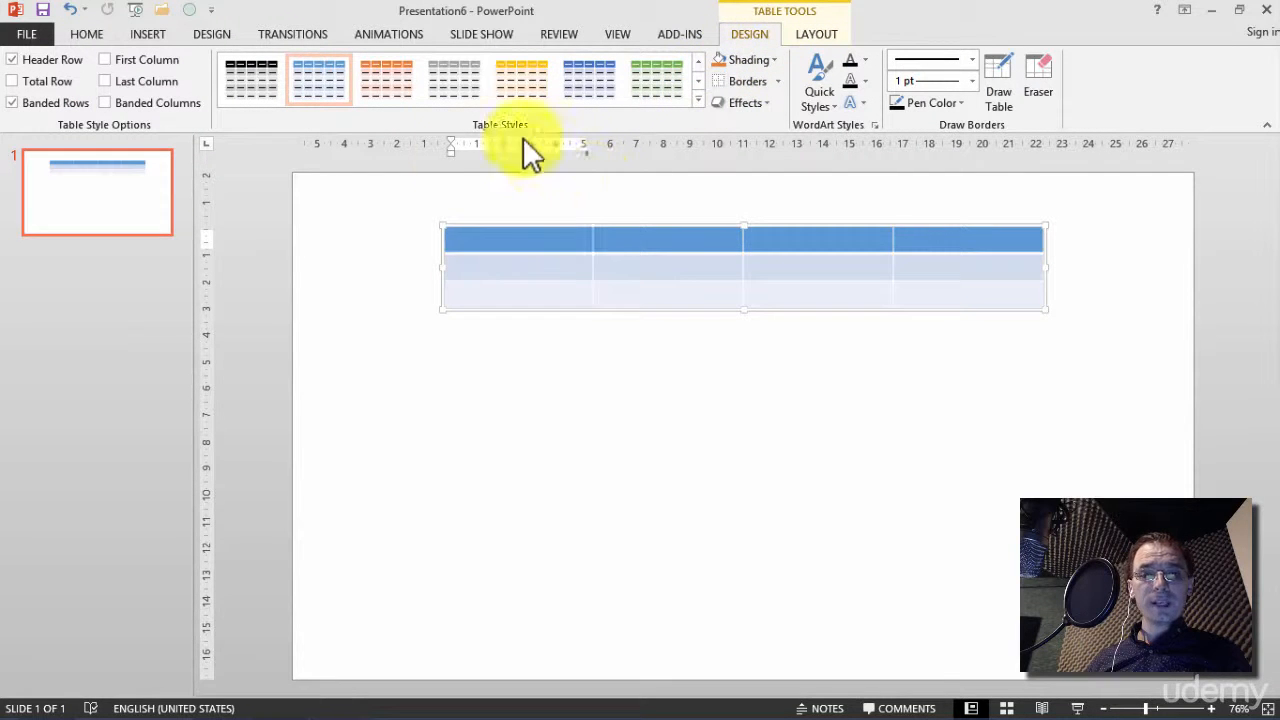
{"action": "left_click", "coordinate": [700, 98]}
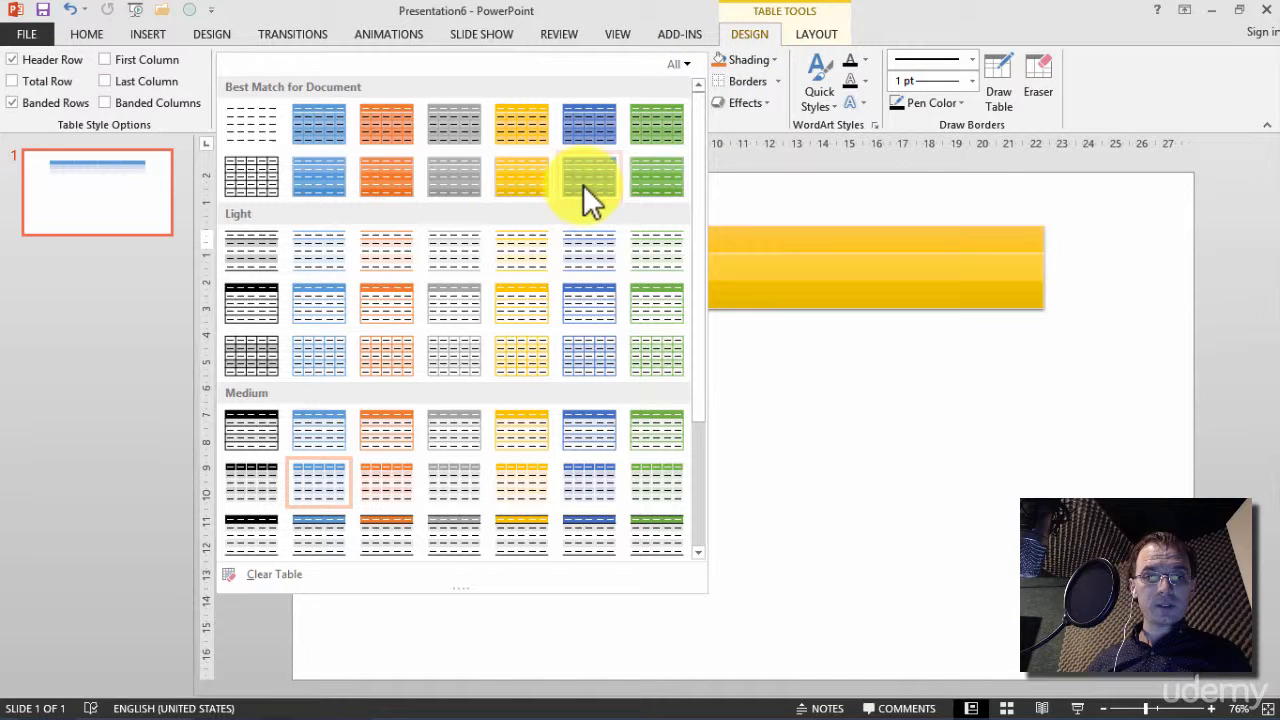
{"action": "left_click", "coordinate": [509, 244]}
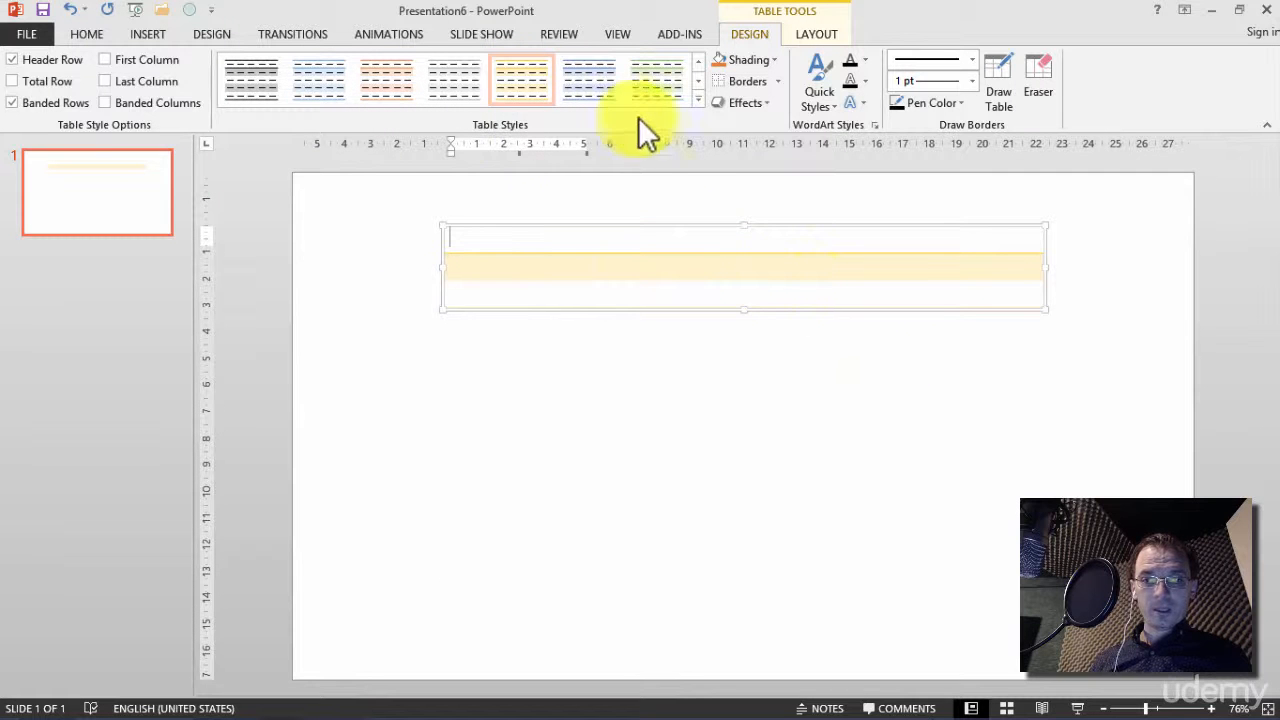
Apply the darker blue style from the second row of the Medium group to the table
{"action": "left_click", "coordinate": [700, 98]}
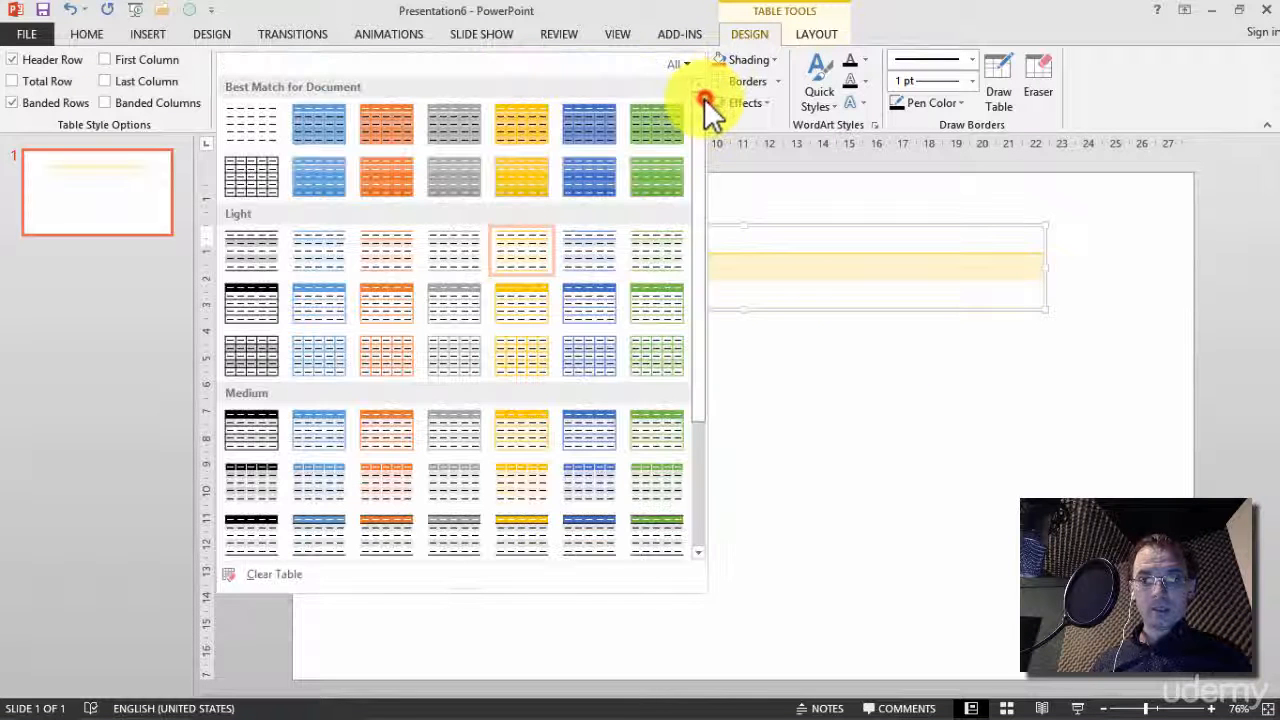
{"action": "left_click", "coordinate": [567, 486]}
{"action": "left_click", "coordinate": [742, 418]}
Fill the second column's first two rows with Dewjasrh and Sds, and the first column's with Ewr and Dfss
{"action": "left_click", "coordinate": [713, 250]}
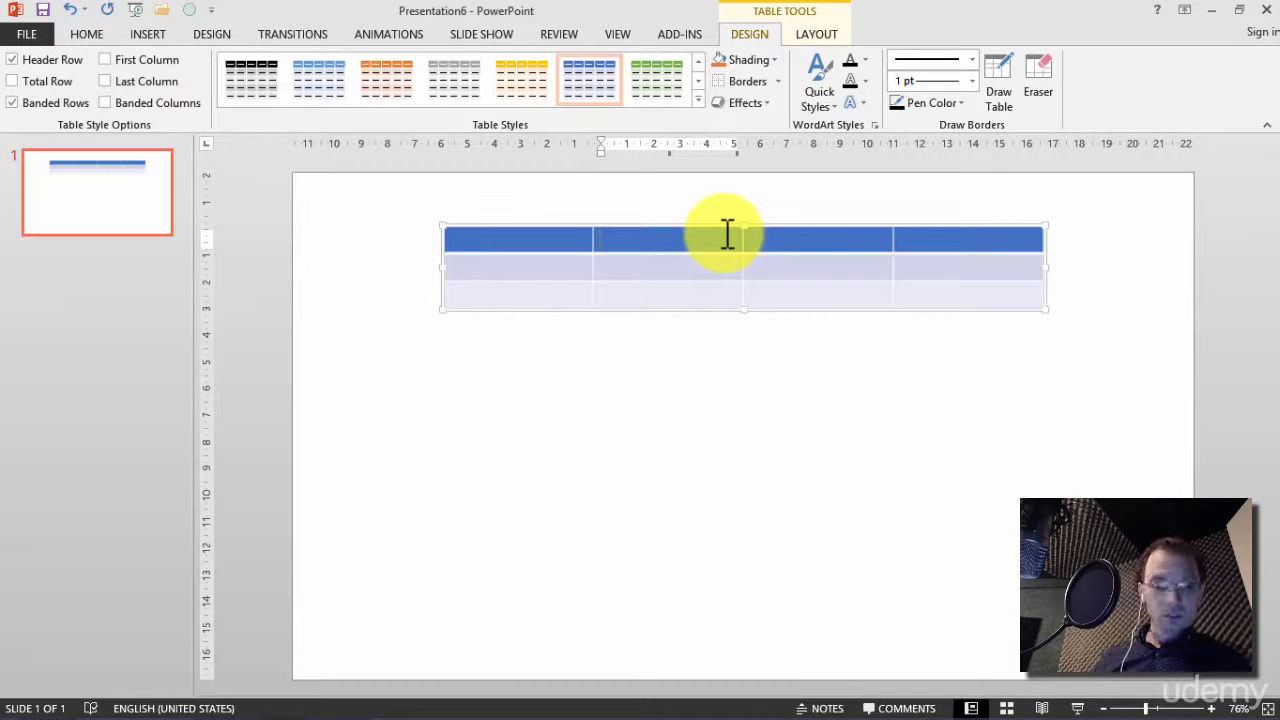
{"action": "type", "text": "dewjasrh"}
{"action": "key", "text": "Down"}
{"action": "type", "text": "sds"}
{"action": "key", "text": "shift+Tab"}
{"action": "key", "text": "Up"}
{"action": "type", "text": "ewr"}
{"action": "key", "text": "Down"}
{"action": "type", "text": "dfss"}
Enter df and gdf in the first two cells of the table's third row
{"action": "key", "text": "Down"}
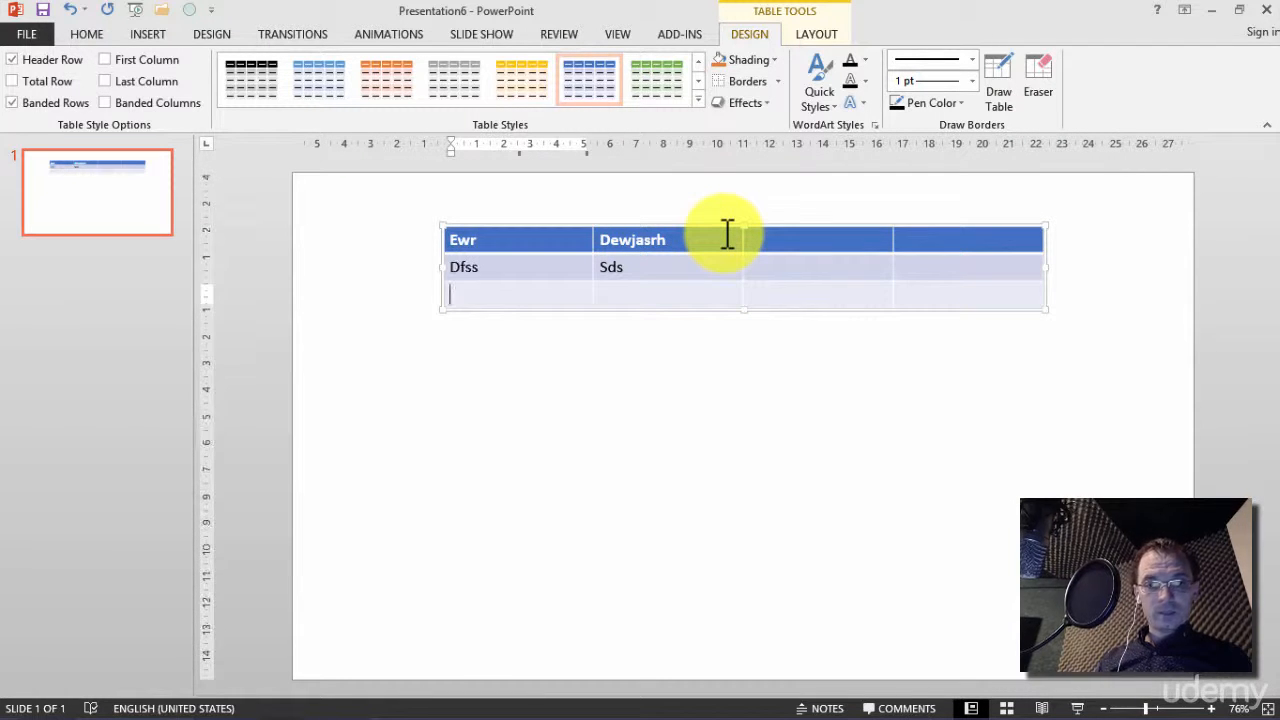
{"action": "type", "text": "df"}
{"action": "key", "text": "Tab"}
{"action": "type", "text": "gdf"}
Fill the third column from the header down with Df, F and Dgfg
{"action": "key", "text": "Tab"}
{"action": "key", "text": "Tab"}
{"action": "key", "text": "Up"}
{"action": "key", "text": "shift+Tab"}
{"action": "key", "text": "Up"}
{"action": "type", "text": "df"}
{"action": "key", "text": "Down"}
{"action": "type", "text": "f"}
{"action": "key", "text": "Down"}
{"action": "type", "text": "dgfg"}
Fill the fourth column from the header down with Ergtr, Gfdx and Df
{"action": "key", "text": "Tab"}
{"action": "key", "text": "Up"}
{"action": "key", "text": "Up"}
{"action": "type", "text": "ergtr"}
{"action": "key", "text": "Down"}
{"action": "type", "text": "gfdx"}
{"action": "key", "text": "Down"}
{"action": "type", "text": "df"}
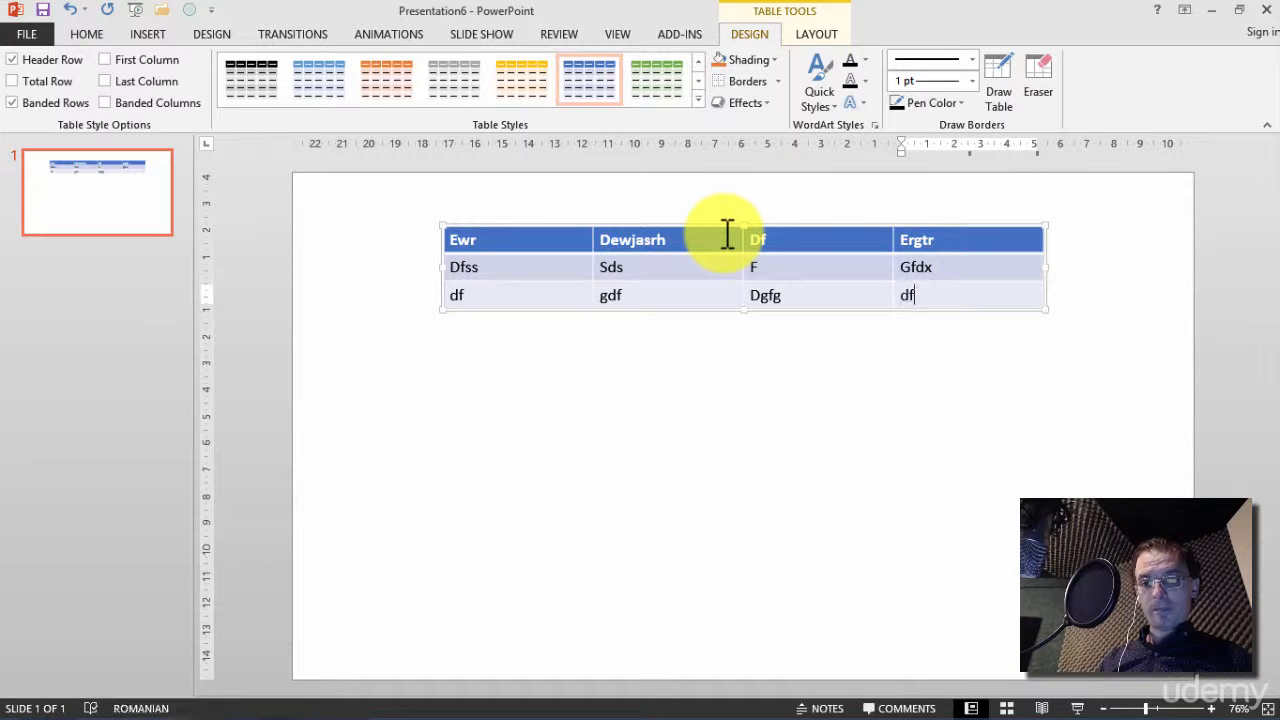
{"action": "key", "text": "Up"}
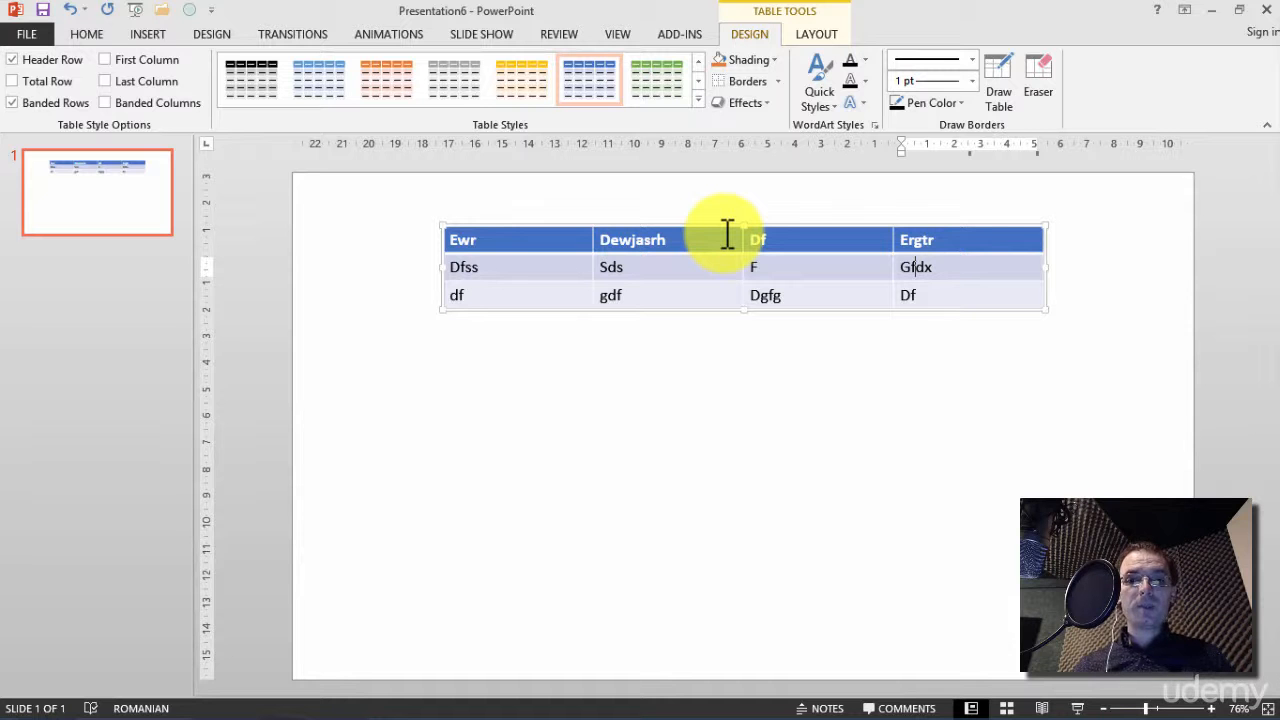
Preview the available Light, Medium and Dark table styles without applying one
{"action": "left_click", "coordinate": [697, 99]}
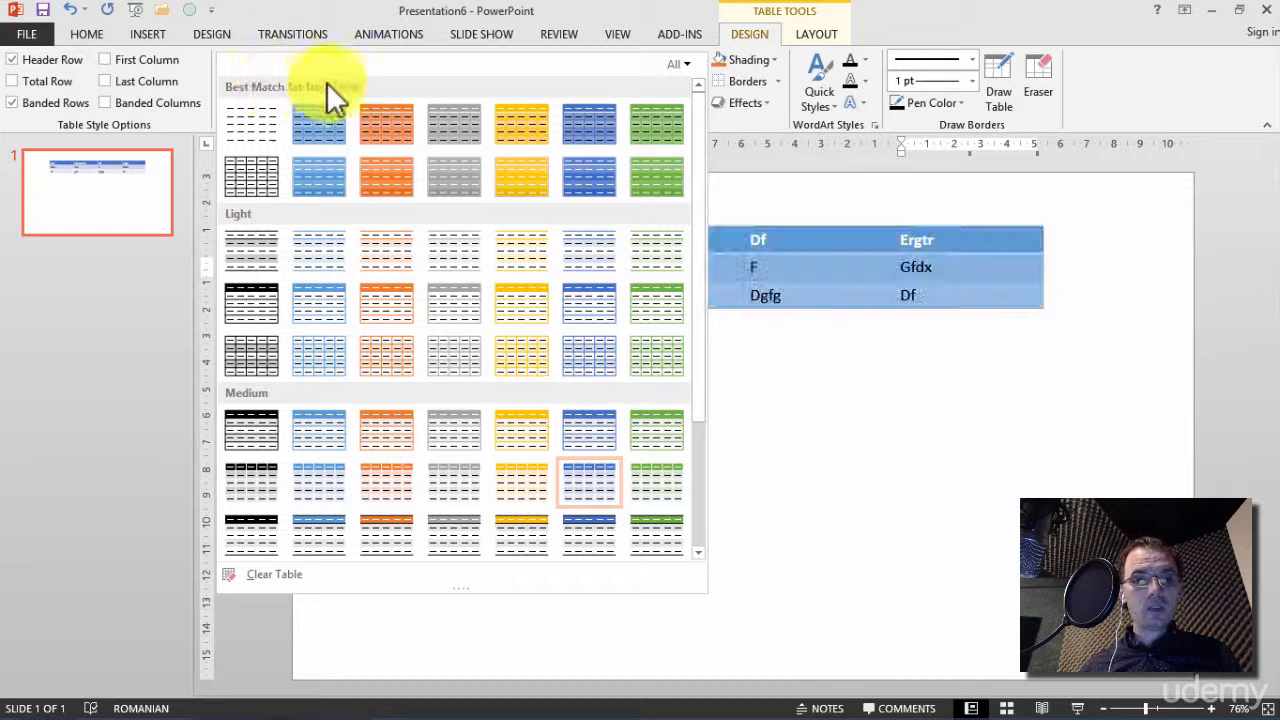
{"action": "scroll", "coordinate": [269, 215], "scroll_direction": "down", "scroll_amount": 3}
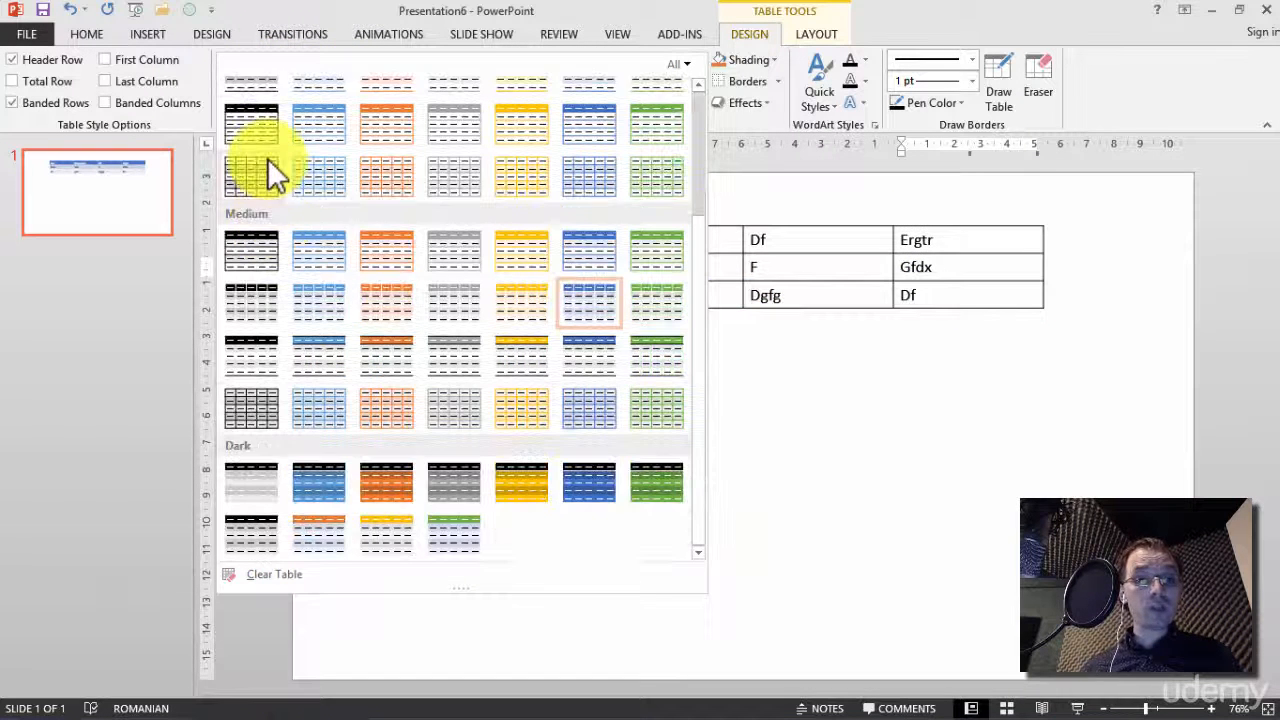
{"action": "scroll", "coordinate": [267, 159], "scroll_direction": "up", "scroll_amount": 3}
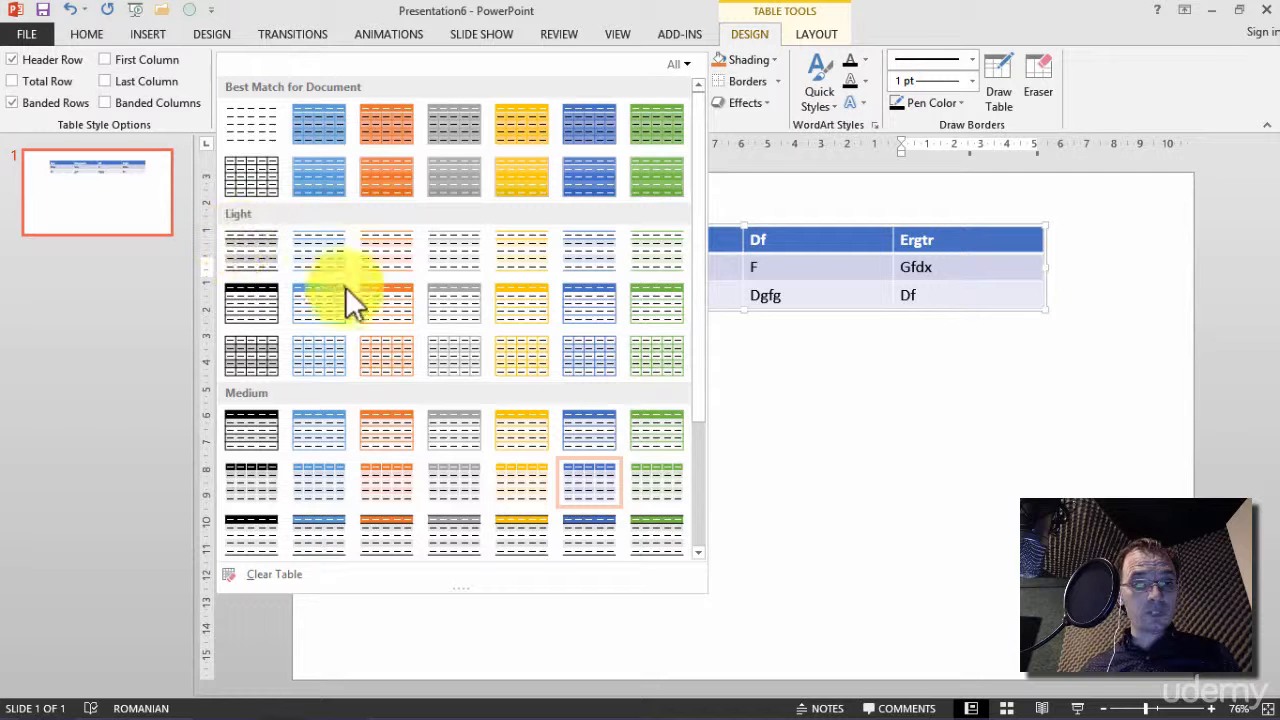
{"action": "scroll", "coordinate": [353, 319], "scroll_direction": "down", "scroll_amount": 3}
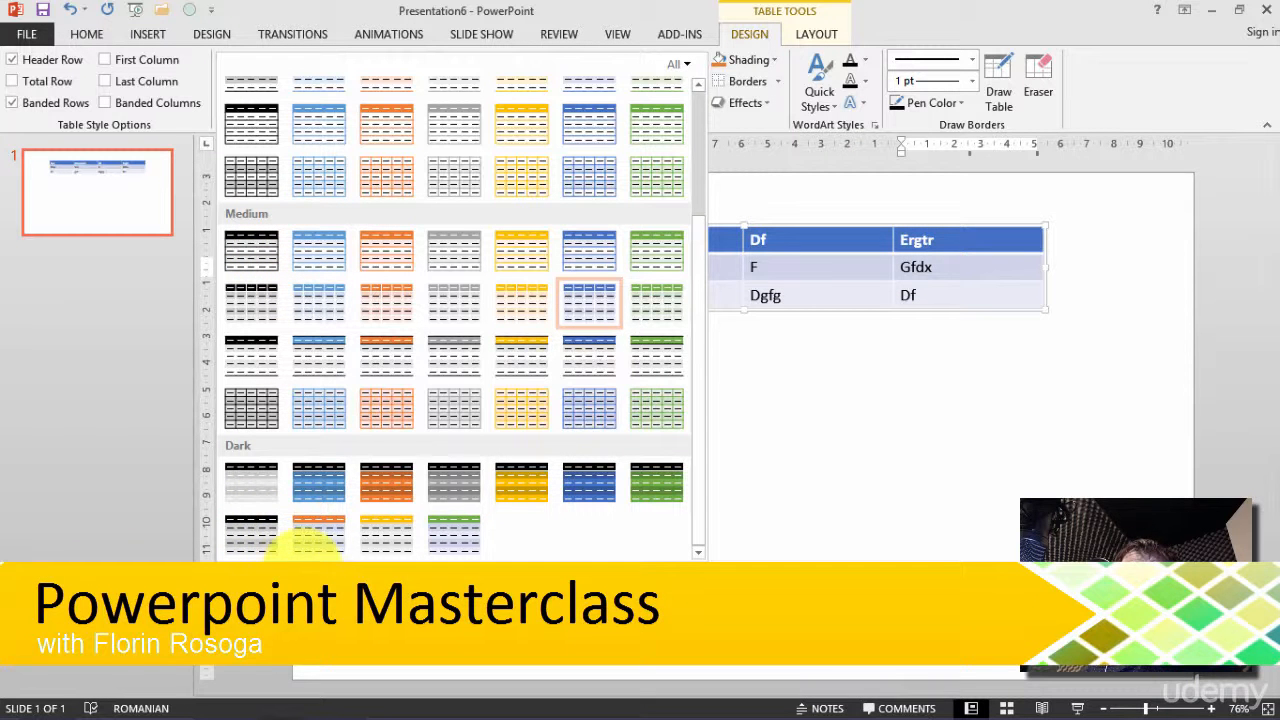
{"action": "left_click", "coordinate": [989, 4]}
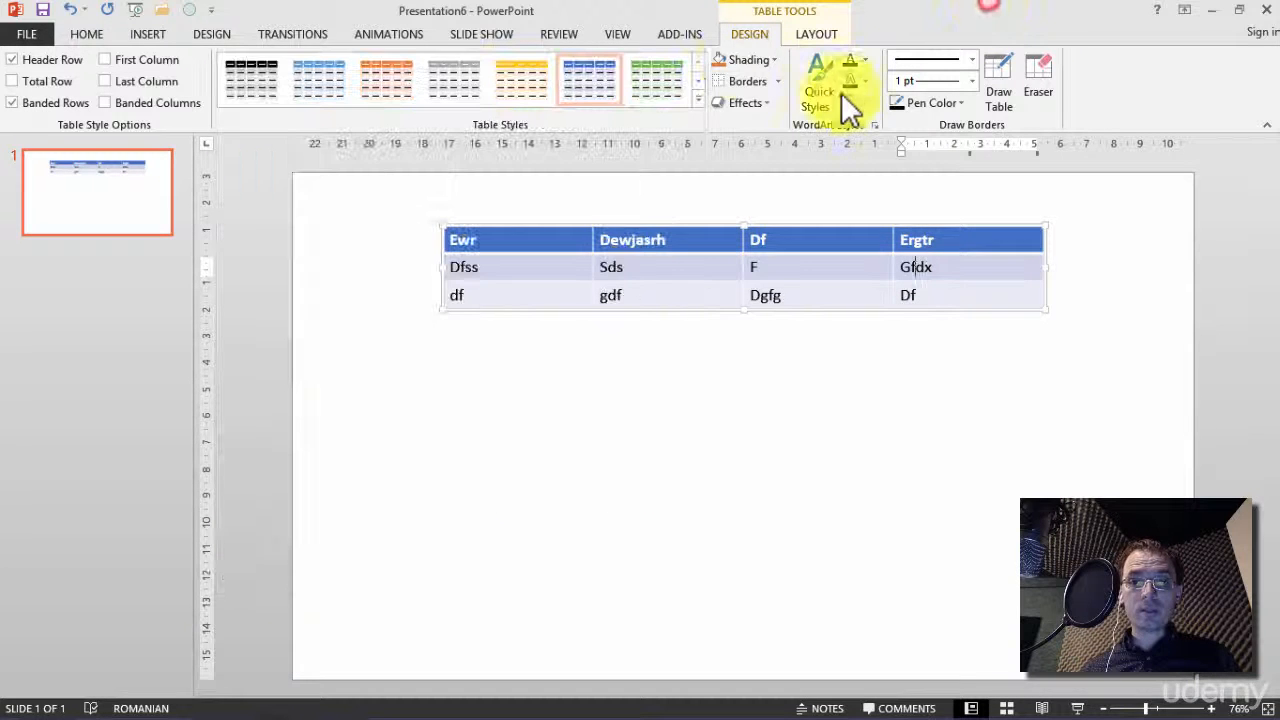
Shade all cells of the two rows below the header with the gold theme color
{"action": "left_click", "coordinate": [757, 62]}
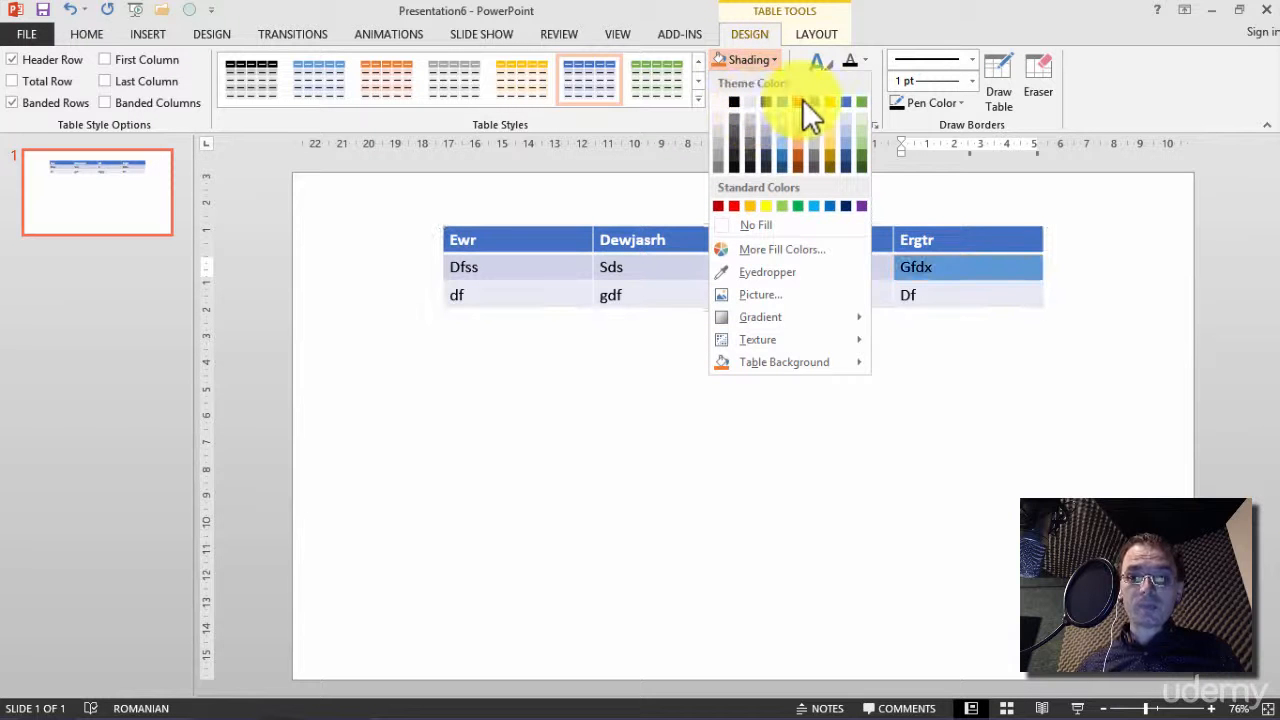
{"action": "left_click", "coordinate": [937, 266]}
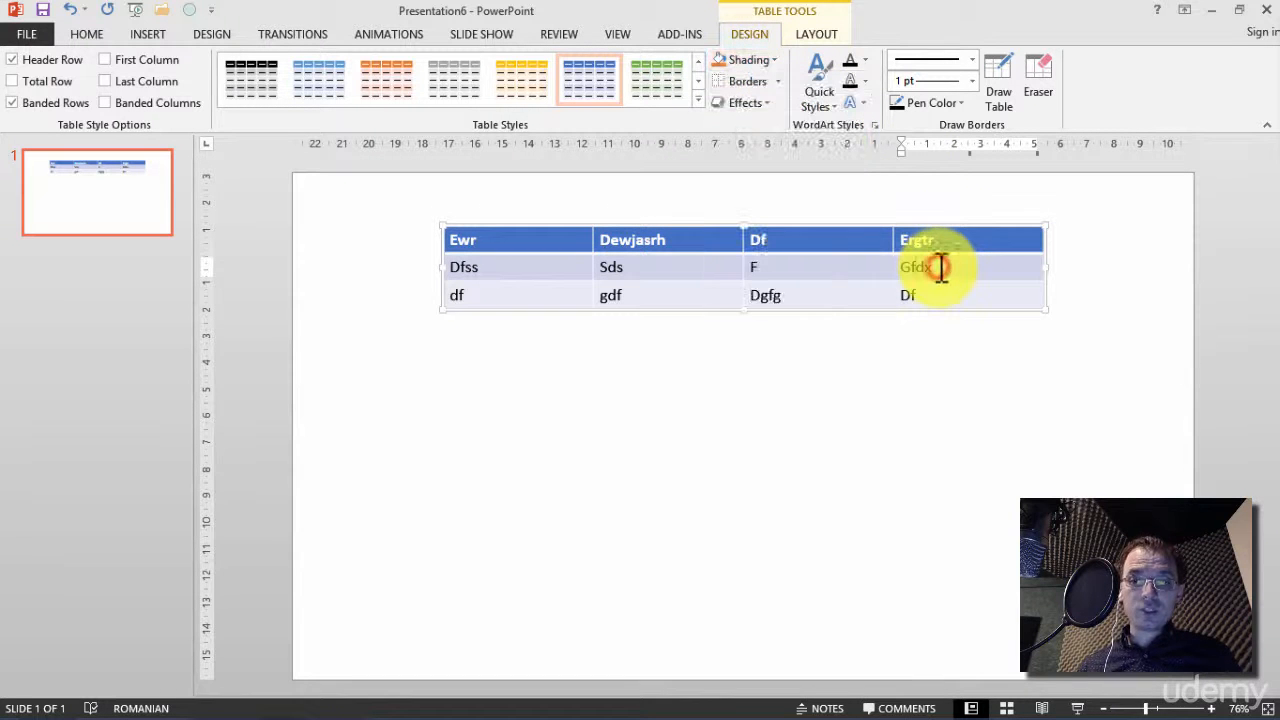
{"action": "mouse_move", "coordinate": [943, 271]}
{"action": "left_mouse_down"}
{"action": "mouse_move", "coordinate": [900, 286]}
{"action": "mouse_move", "coordinate": [497, 277]}
{"action": "mouse_move", "coordinate": [489, 291]}
{"action": "left_mouse_up"}
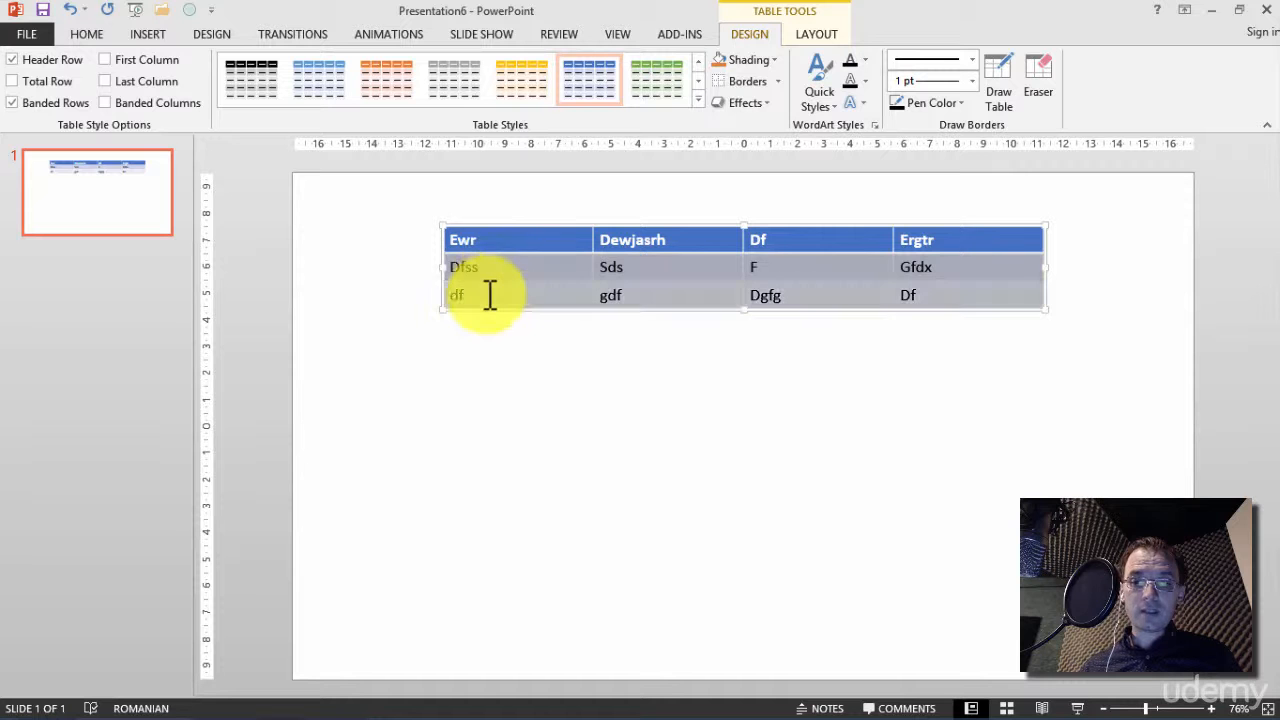
{"action": "left_click", "coordinate": [748, 60]}
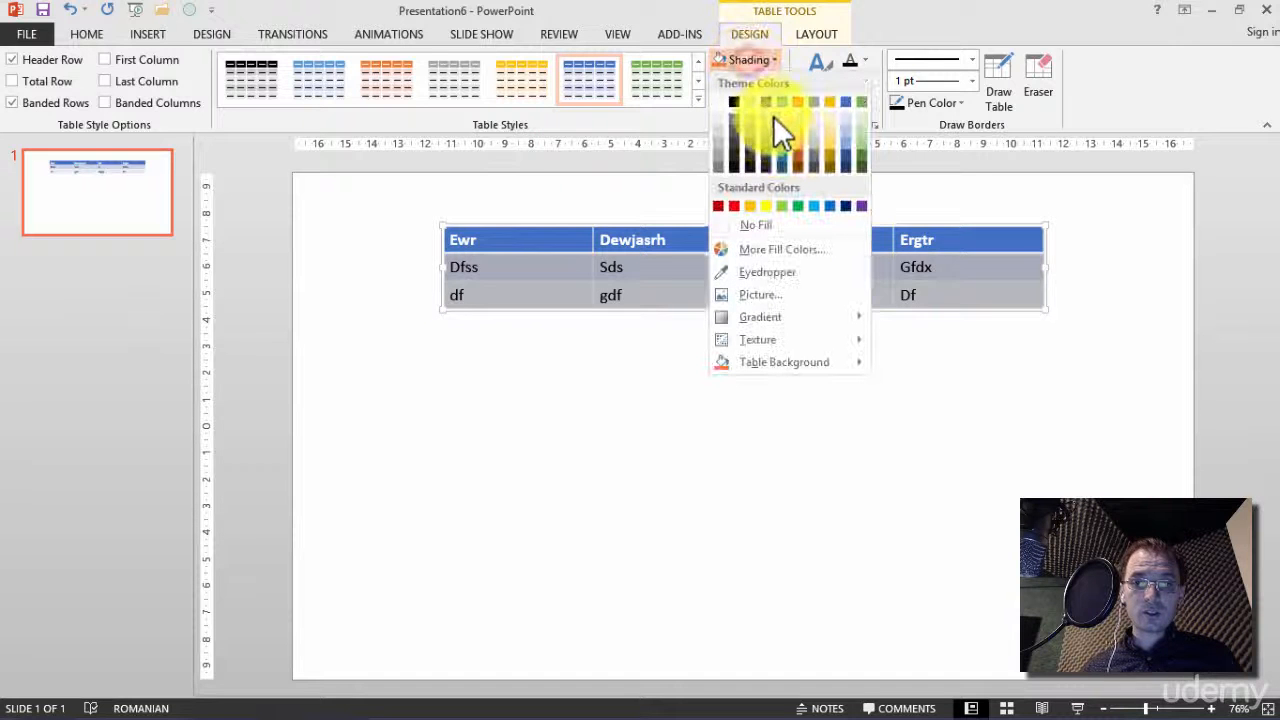
{"action": "left_click", "coordinate": [831, 102]}
{"action": "left_click", "coordinate": [663, 370]}
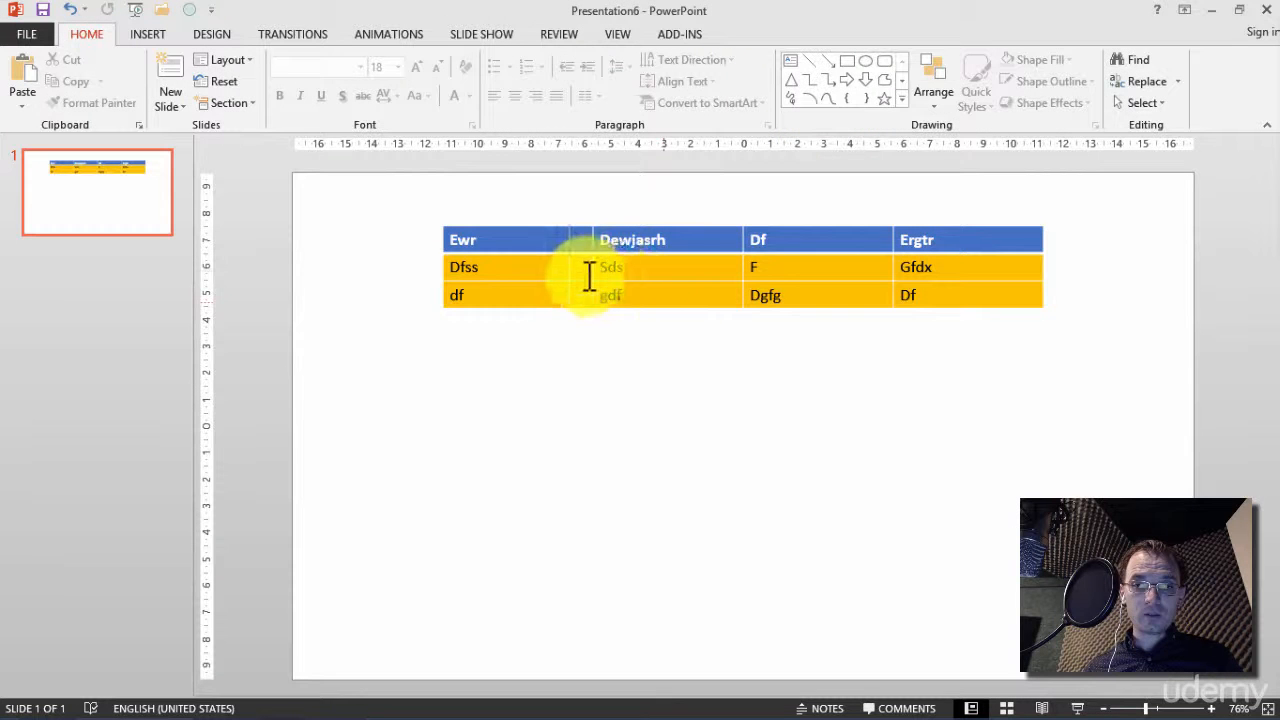
Apply All Borders to the two gold rows below the header
{"action": "left_click_drag", "start_coordinate": [575, 270], "coordinate": [935, 294]}
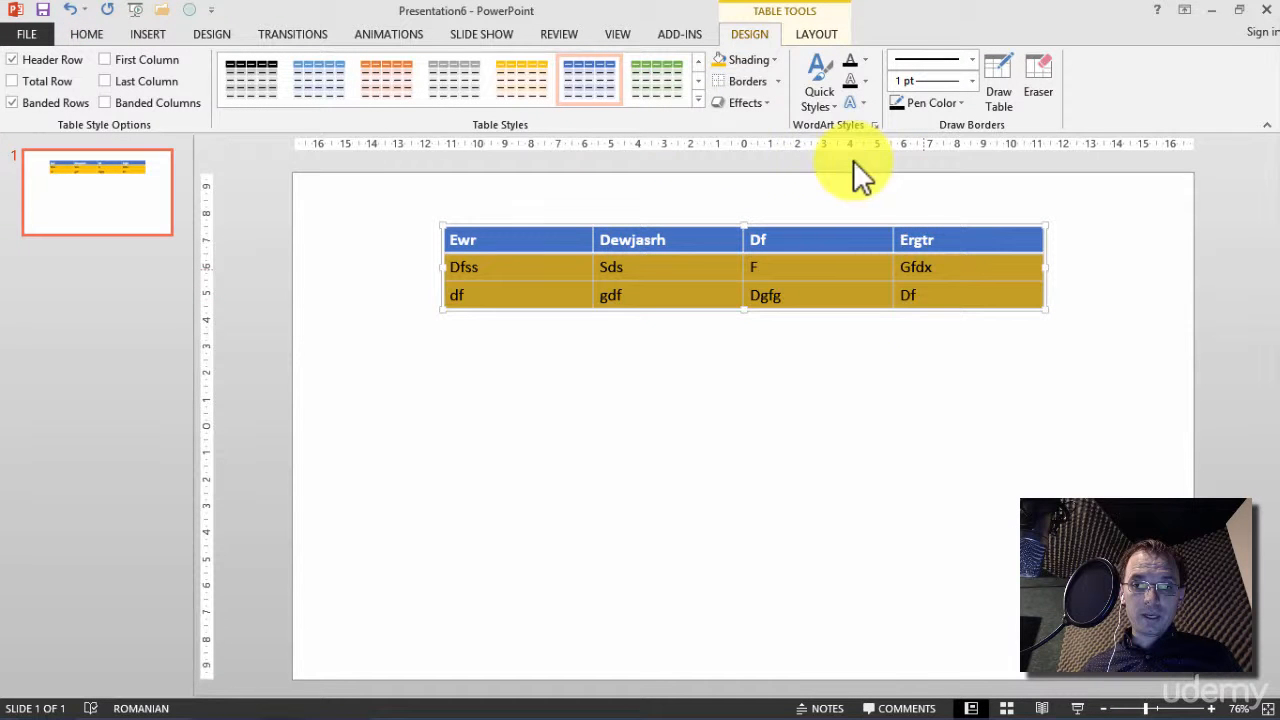
{"action": "left_click", "coordinate": [776, 81]}
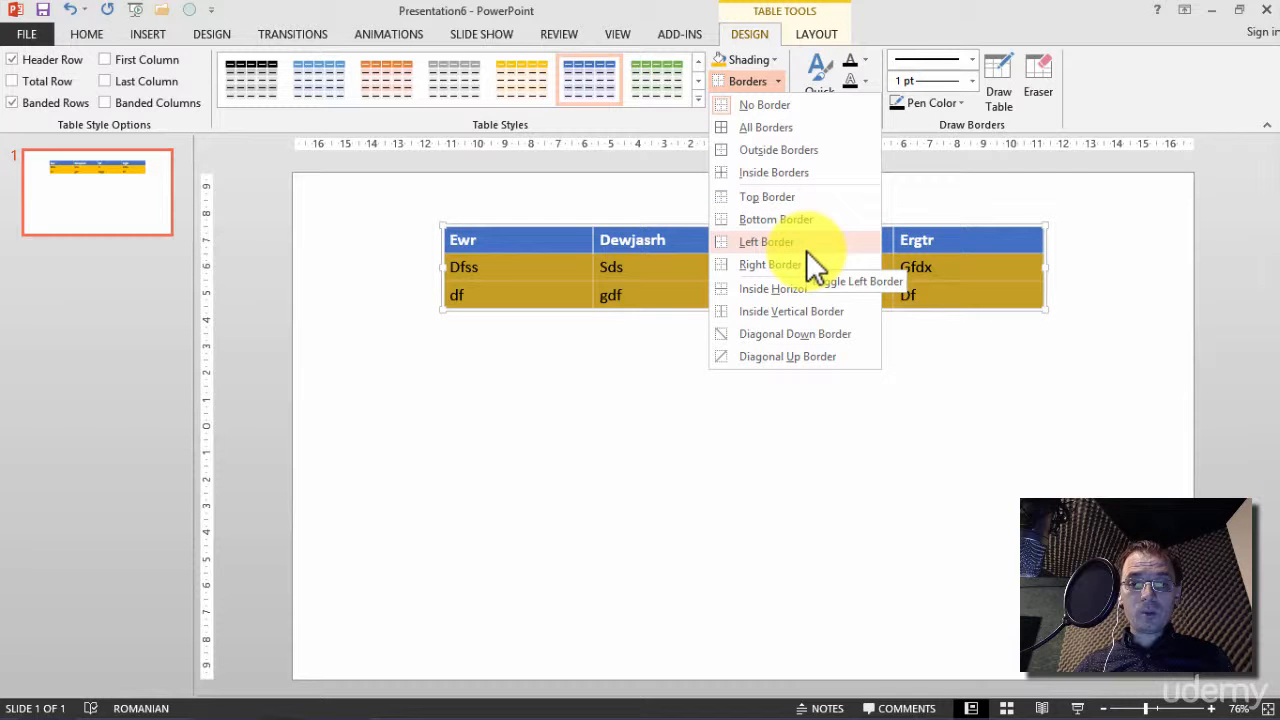
{"action": "left_click", "coordinate": [789, 122]}
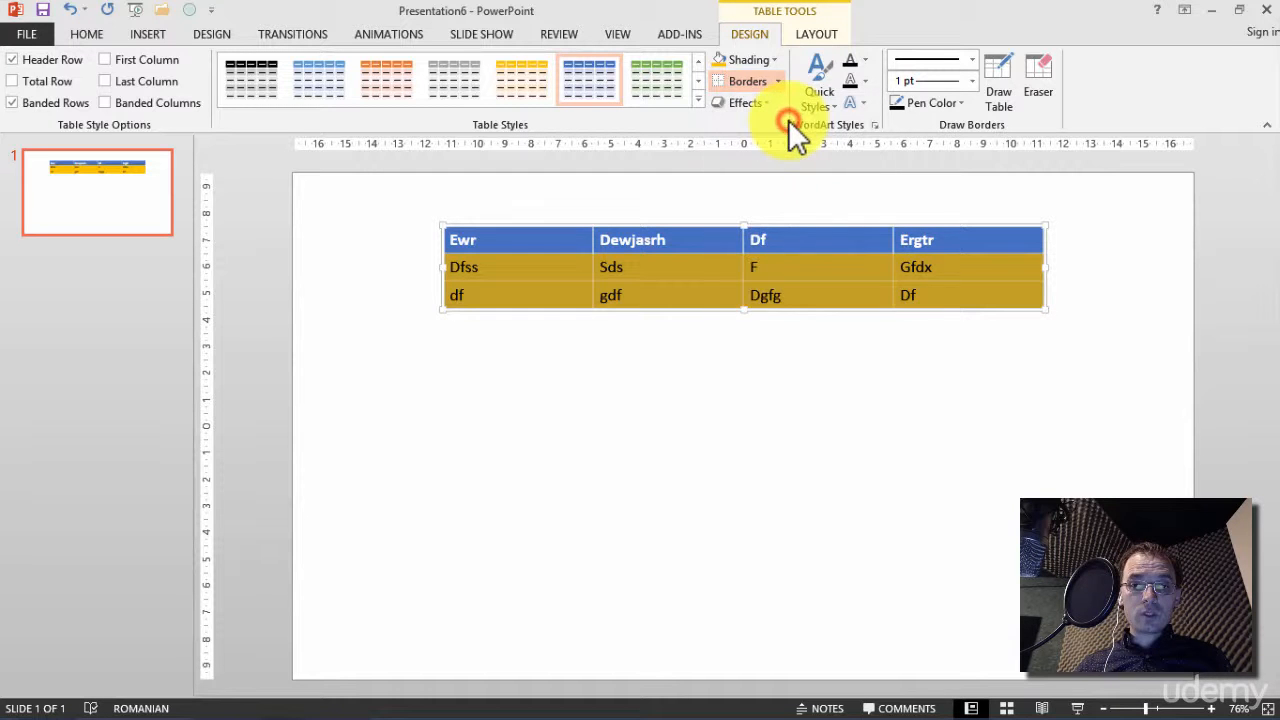
{"action": "left_click", "coordinate": [710, 385]}
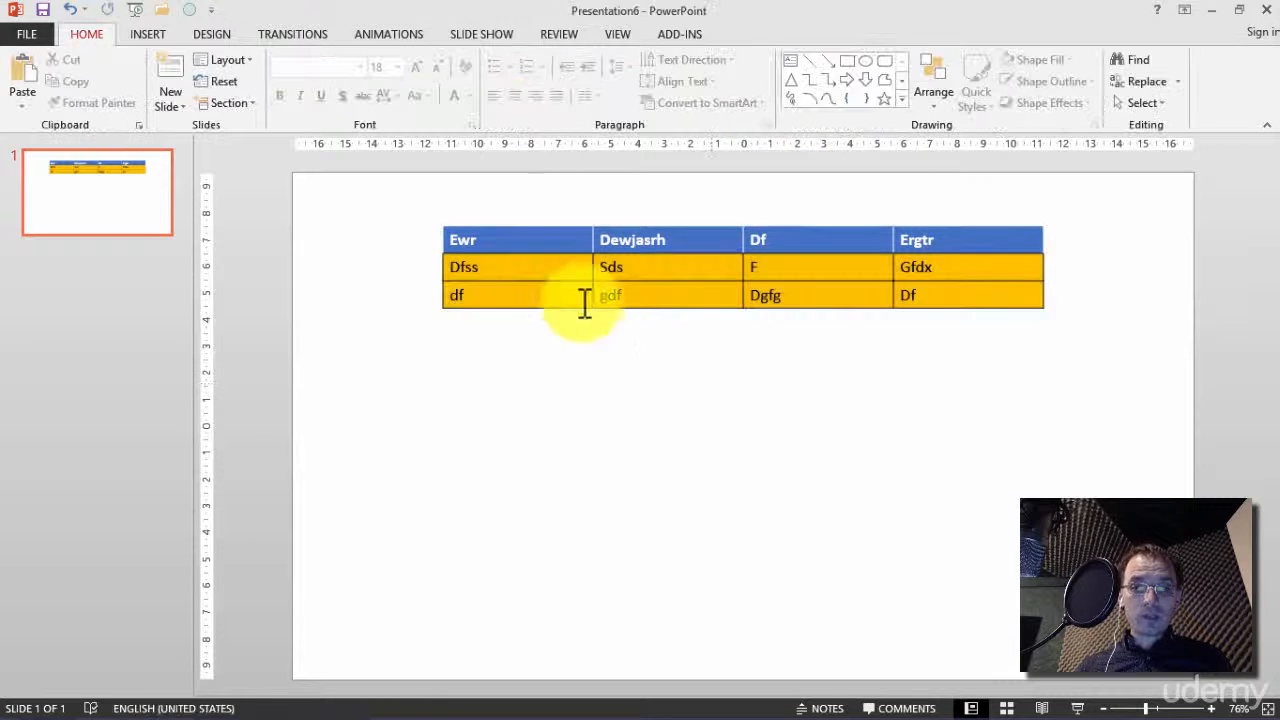
Select the two gold rows and review the Cell Bevel, Shadow and Reflection effects available for the table
{"action": "left_click_drag", "start_coordinate": [571, 266], "coordinate": [917, 293]}
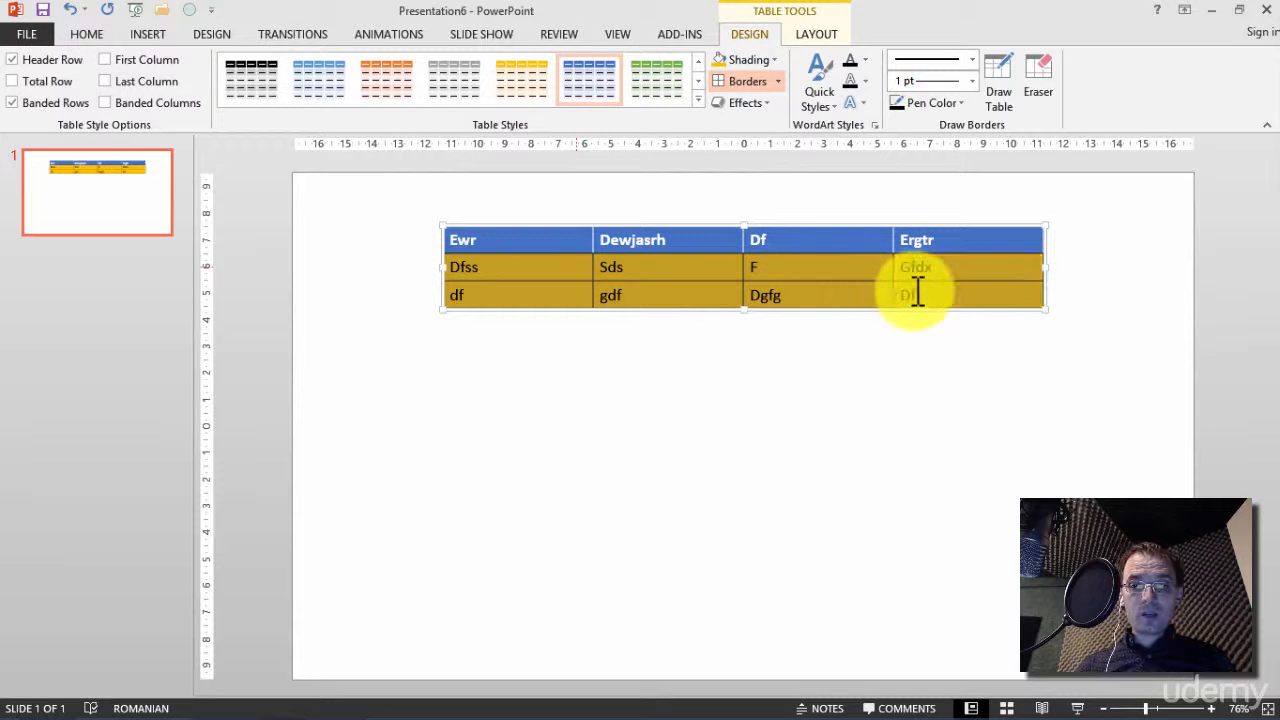
{"action": "left_click", "coordinate": [765, 101]}
{"action": "mouse_move", "coordinate": [789, 136]}
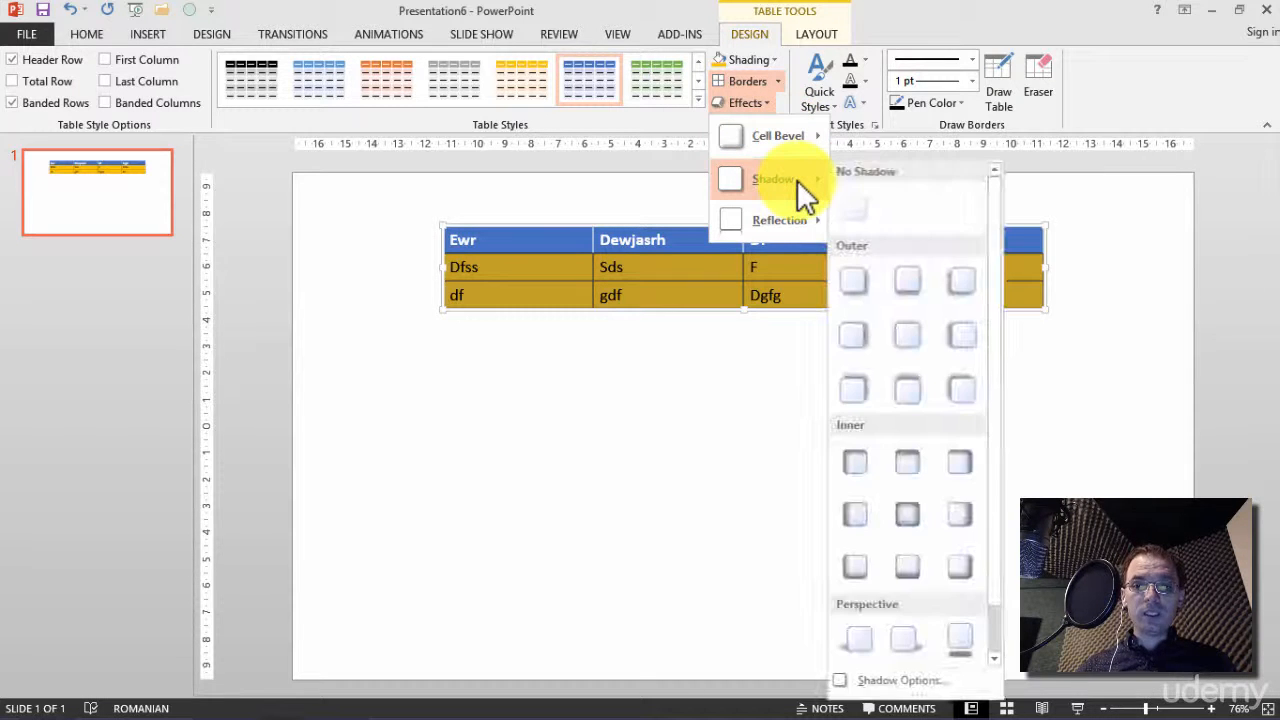
{"action": "mouse_move", "coordinate": [797, 217]}
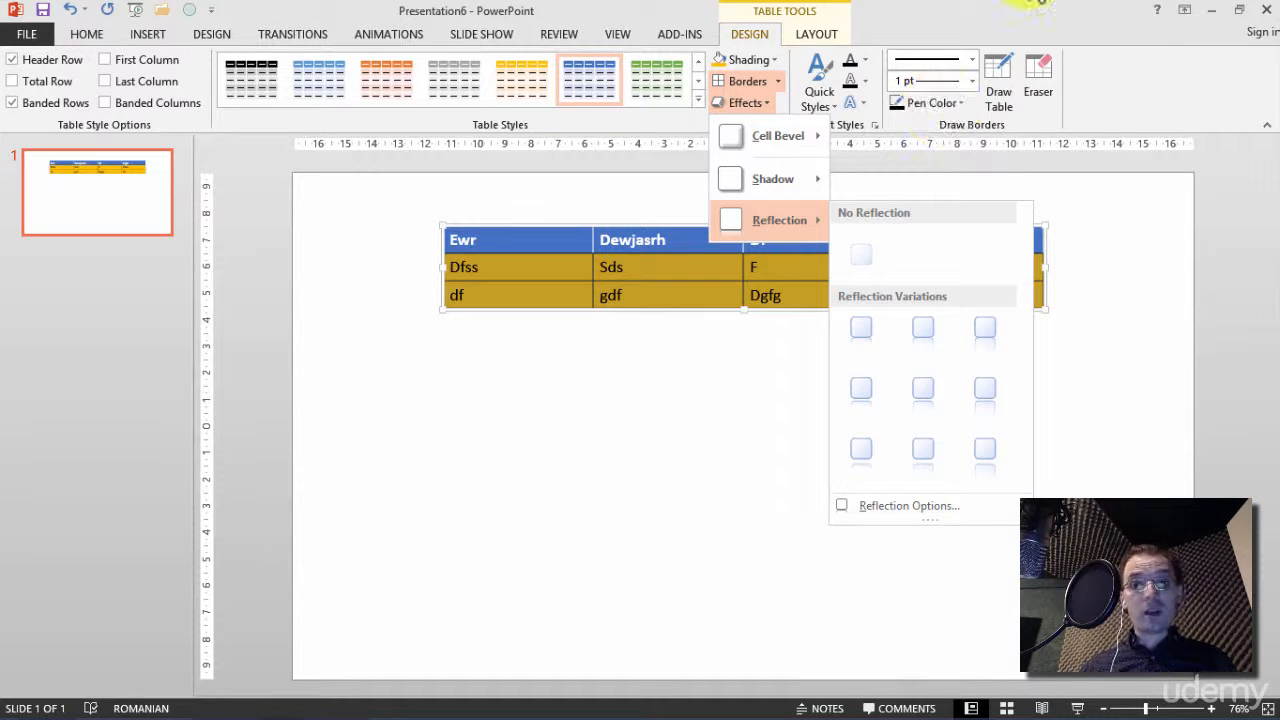
{"action": "left_click", "coordinate": [1034, 14]}
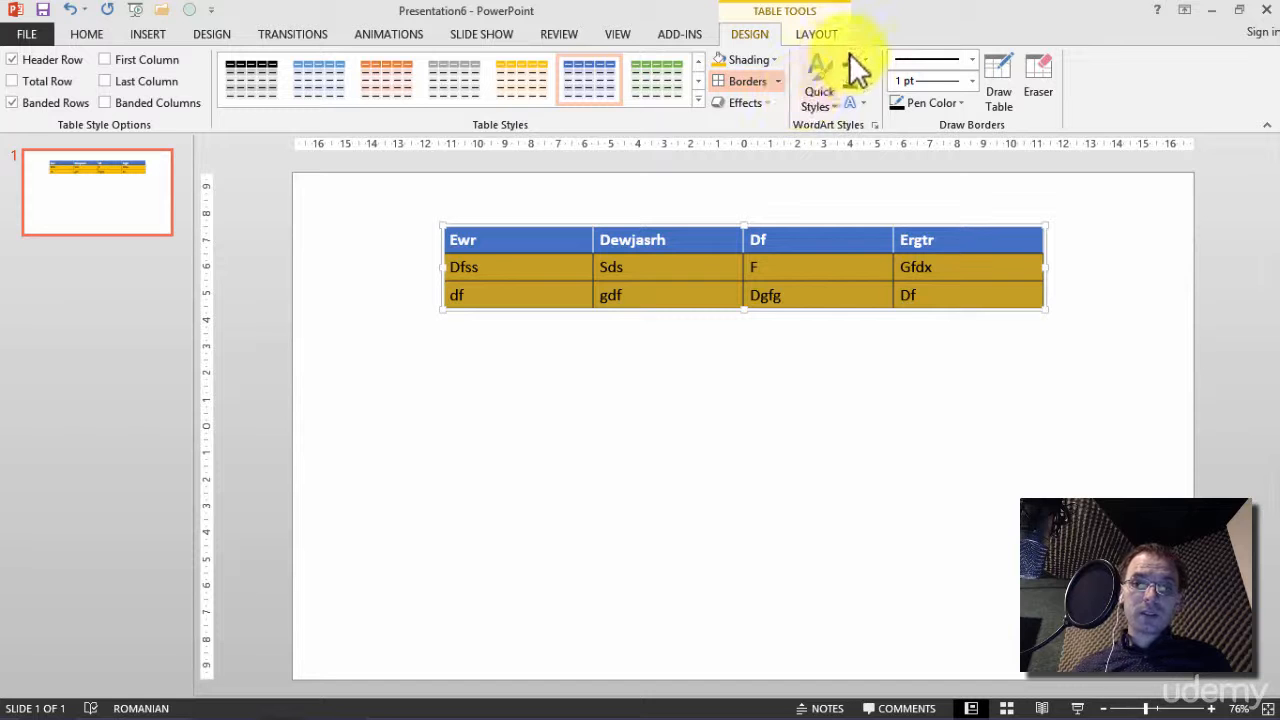
Select the text Dfss and review the WordArt quick styles and the border pen weight choices
{"action": "left_click", "coordinate": [789, 272]}
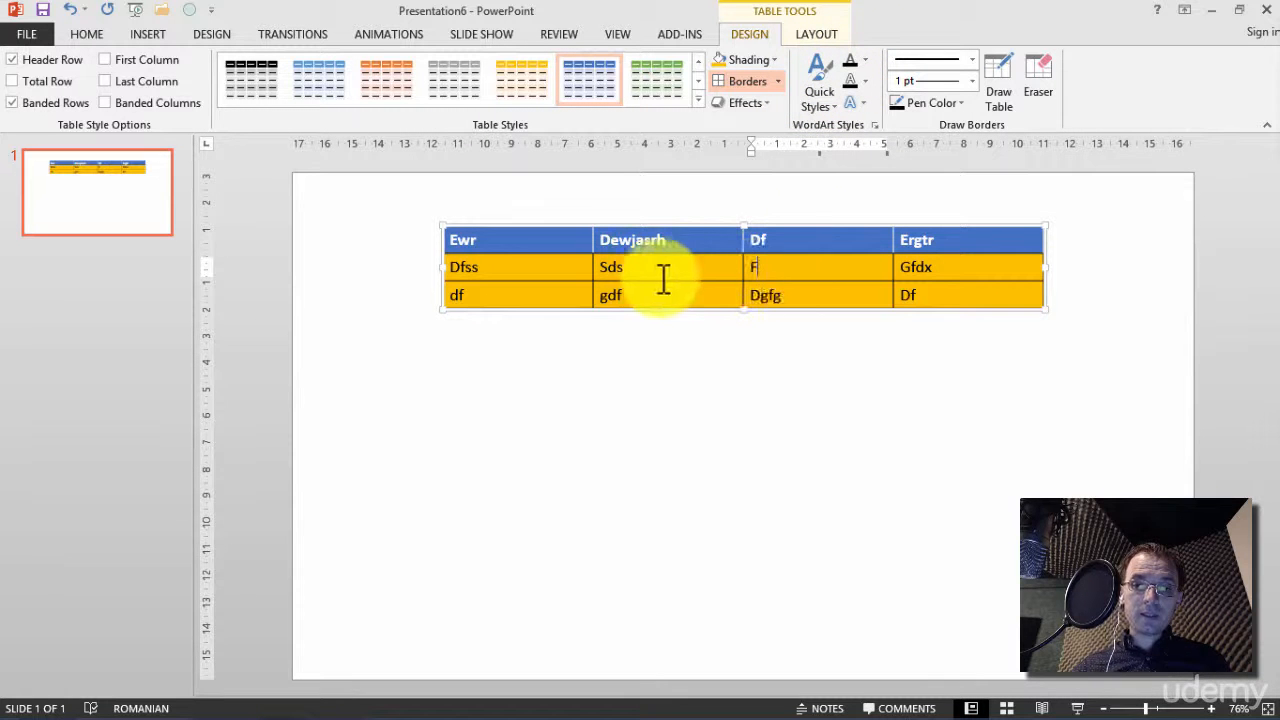
{"action": "double_click", "coordinate": [463, 266]}
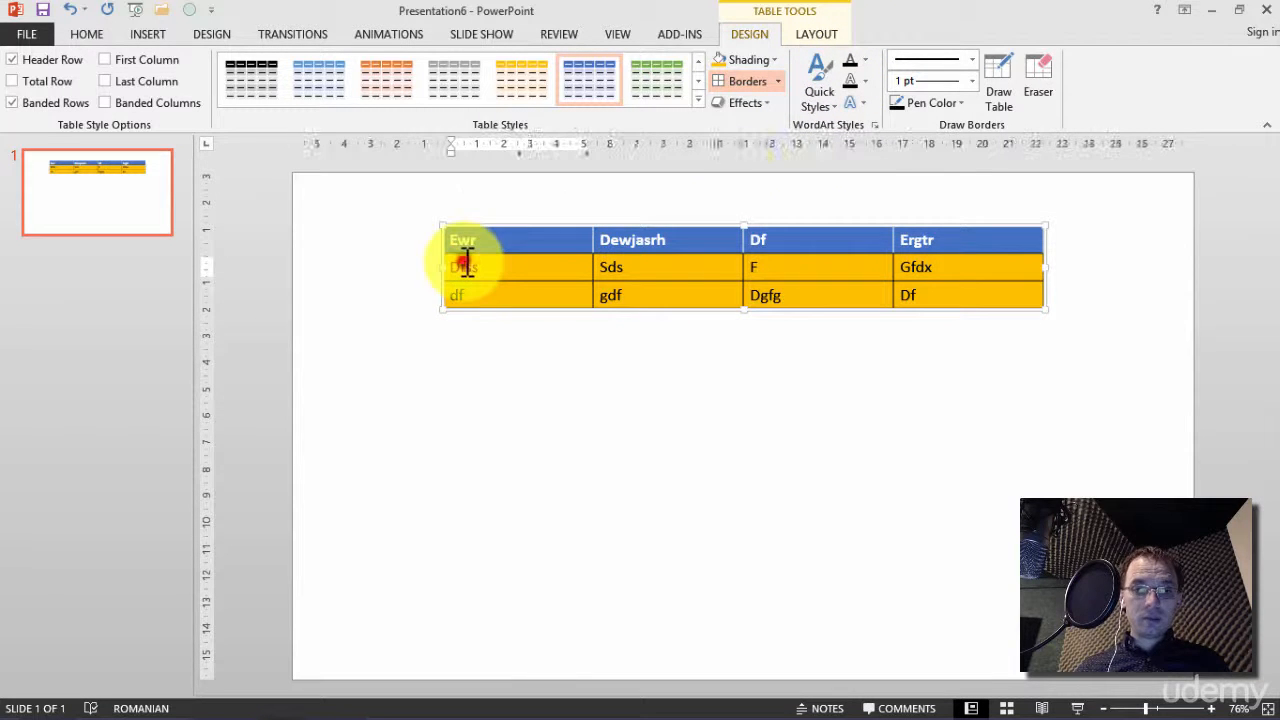
{"action": "left_click", "coordinate": [830, 106]}
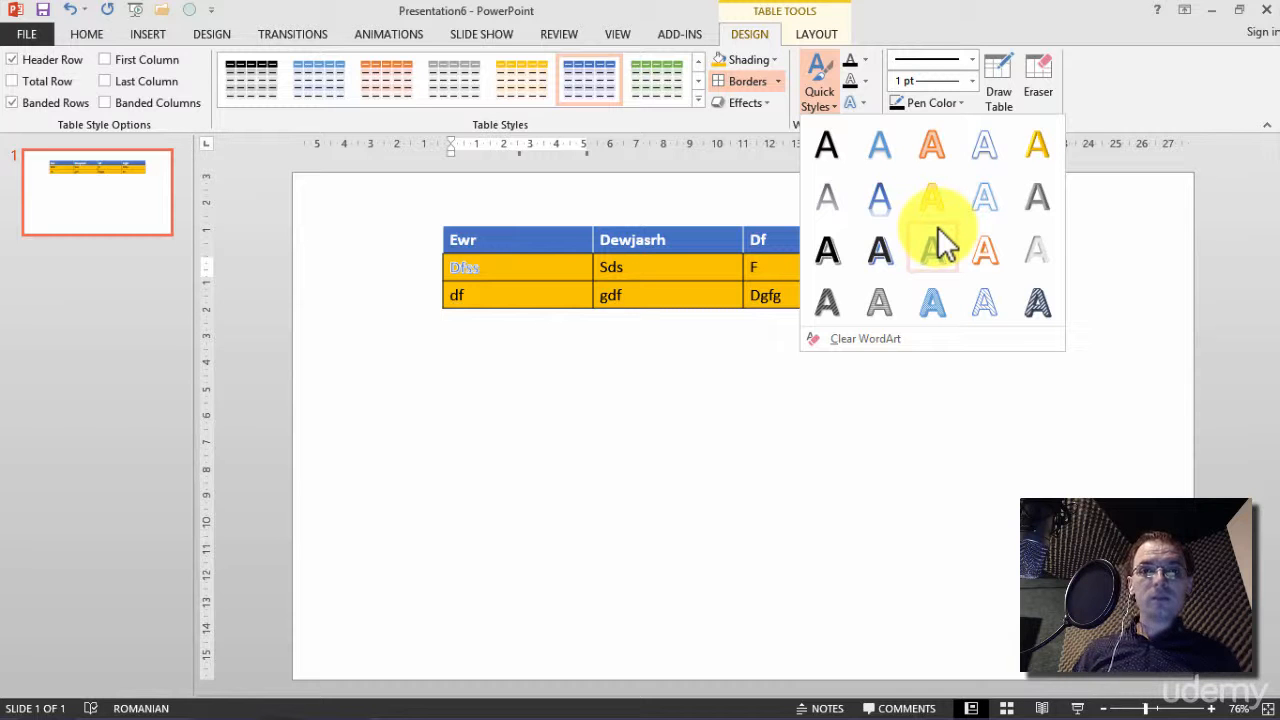
{"action": "left_click", "coordinate": [932, 20]}
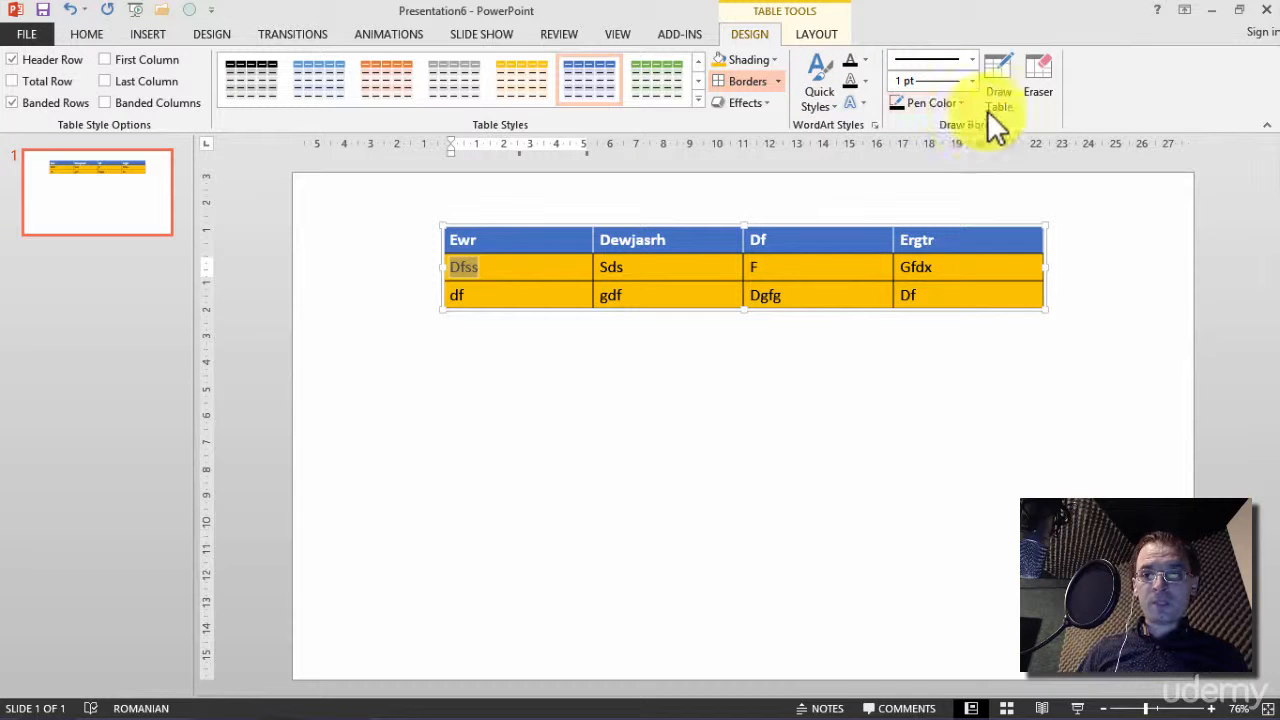
{"action": "left_click", "coordinate": [971, 78]}
{"action": "left_click", "coordinate": [1000, 12]}
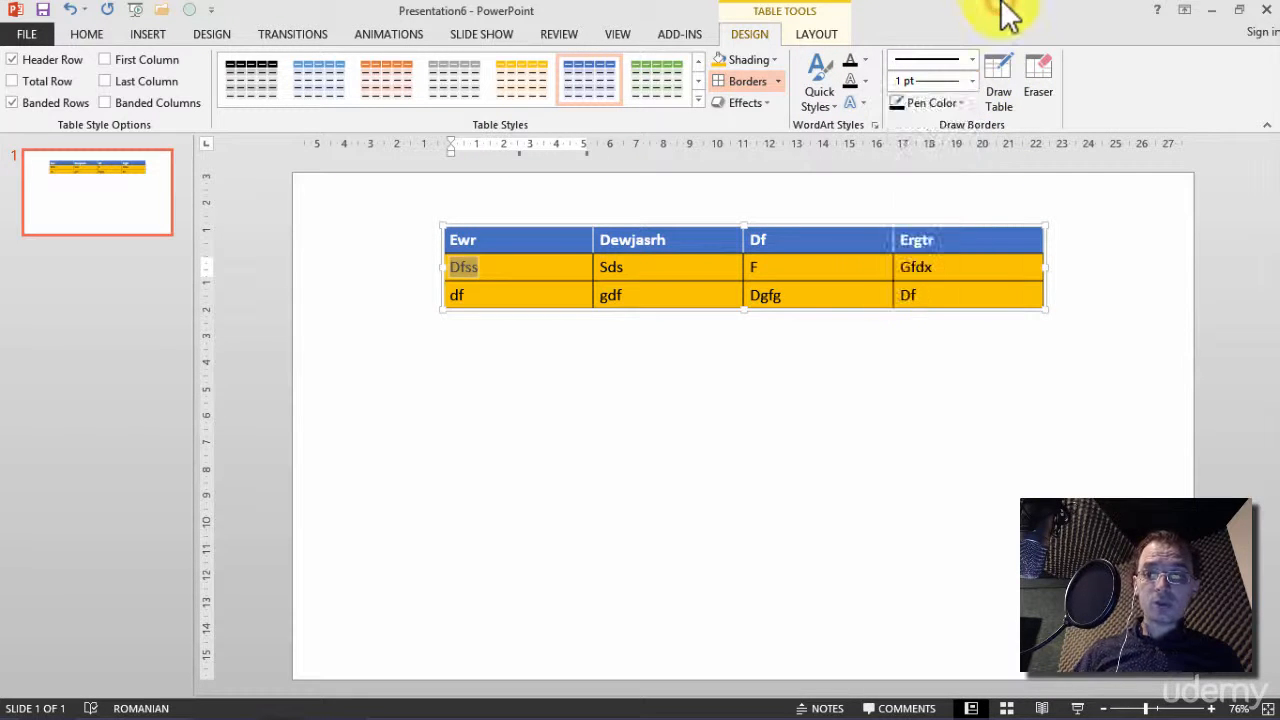
Examine the table layout tools, including the options for deleting columns, rows or the whole table
{"action": "left_click", "coordinate": [820, 34]}
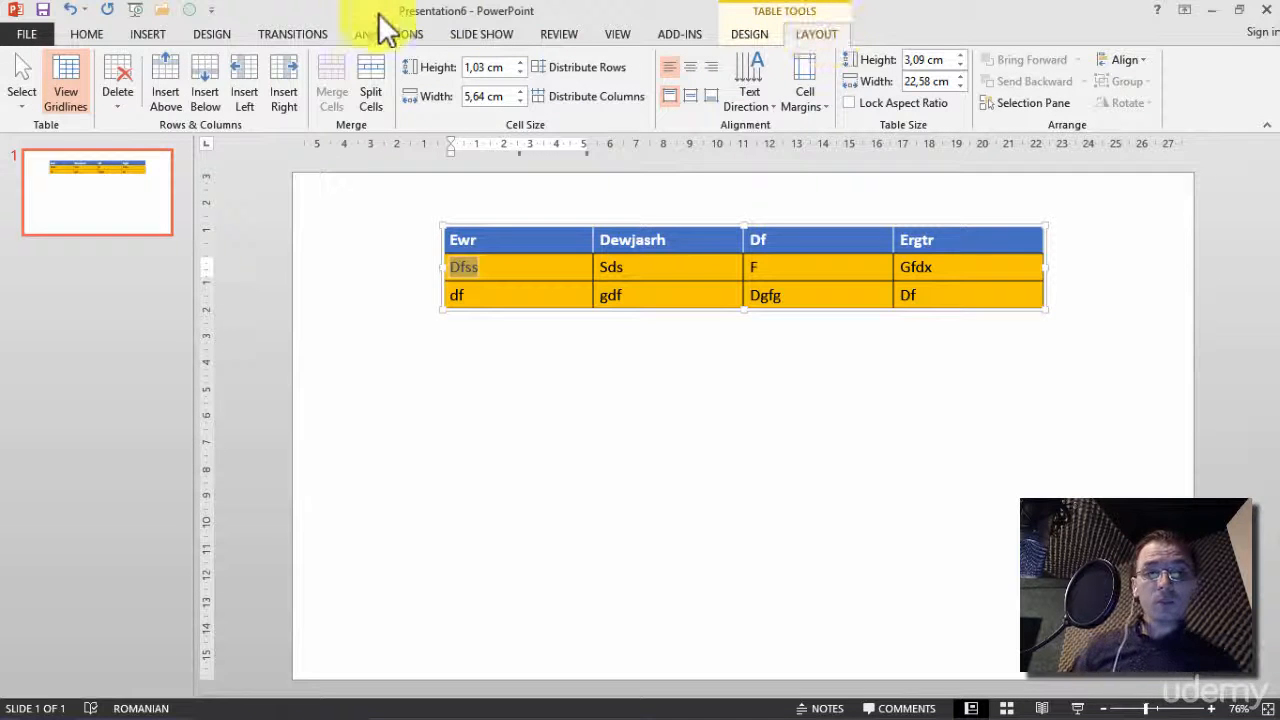
{"action": "left_click", "coordinate": [129, 86]}
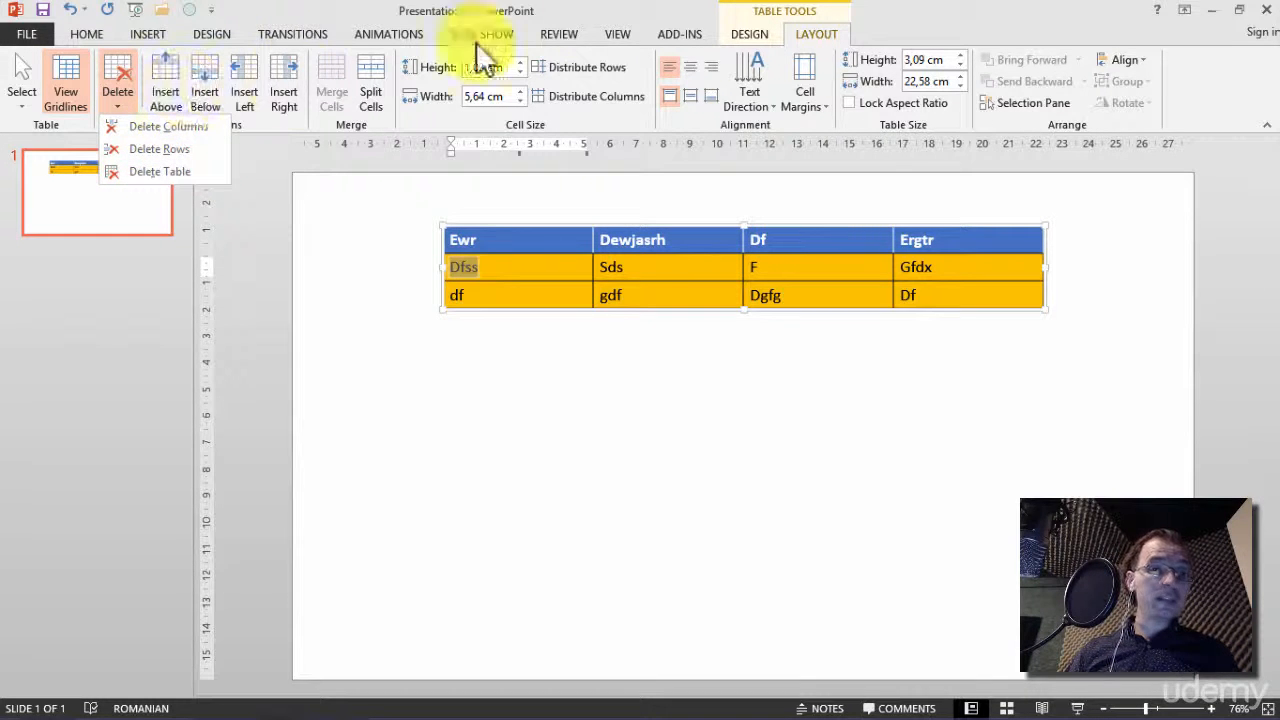
{"action": "left_click", "coordinate": [584, 15]}
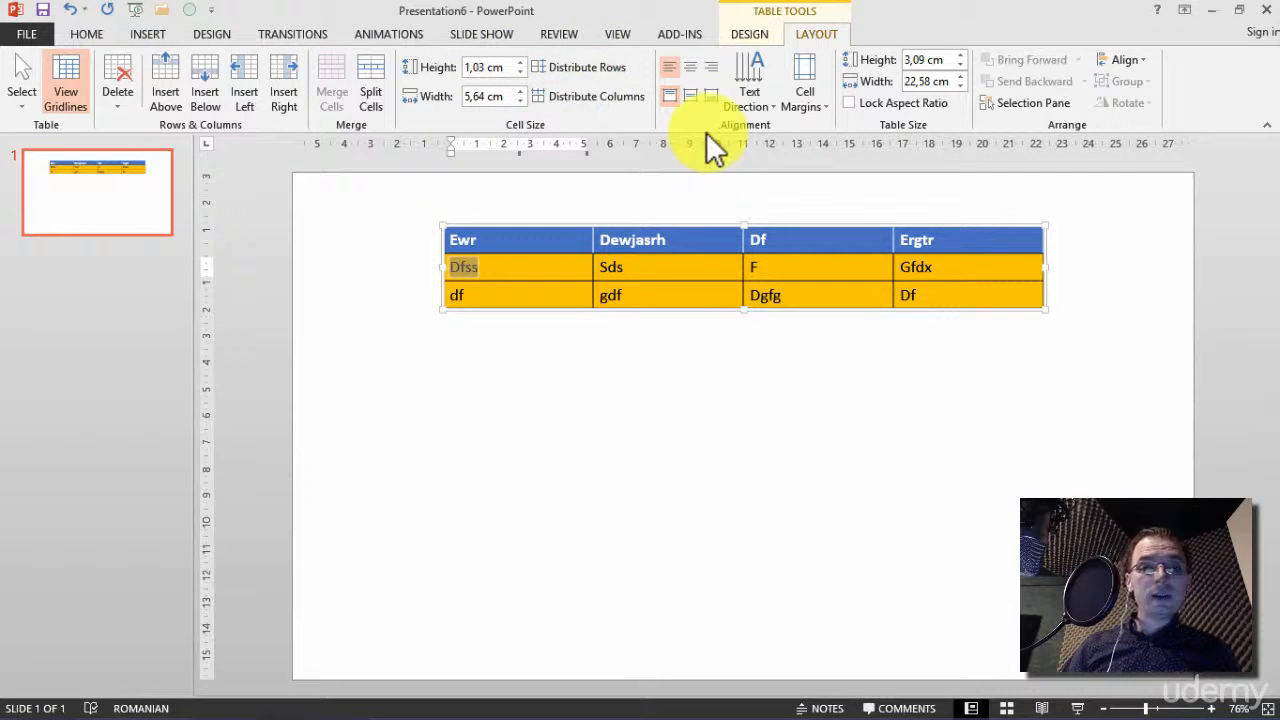
Try right and center alignment on the text Dfss, and return it to left alignment
{"action": "left_click", "coordinate": [712, 69]}
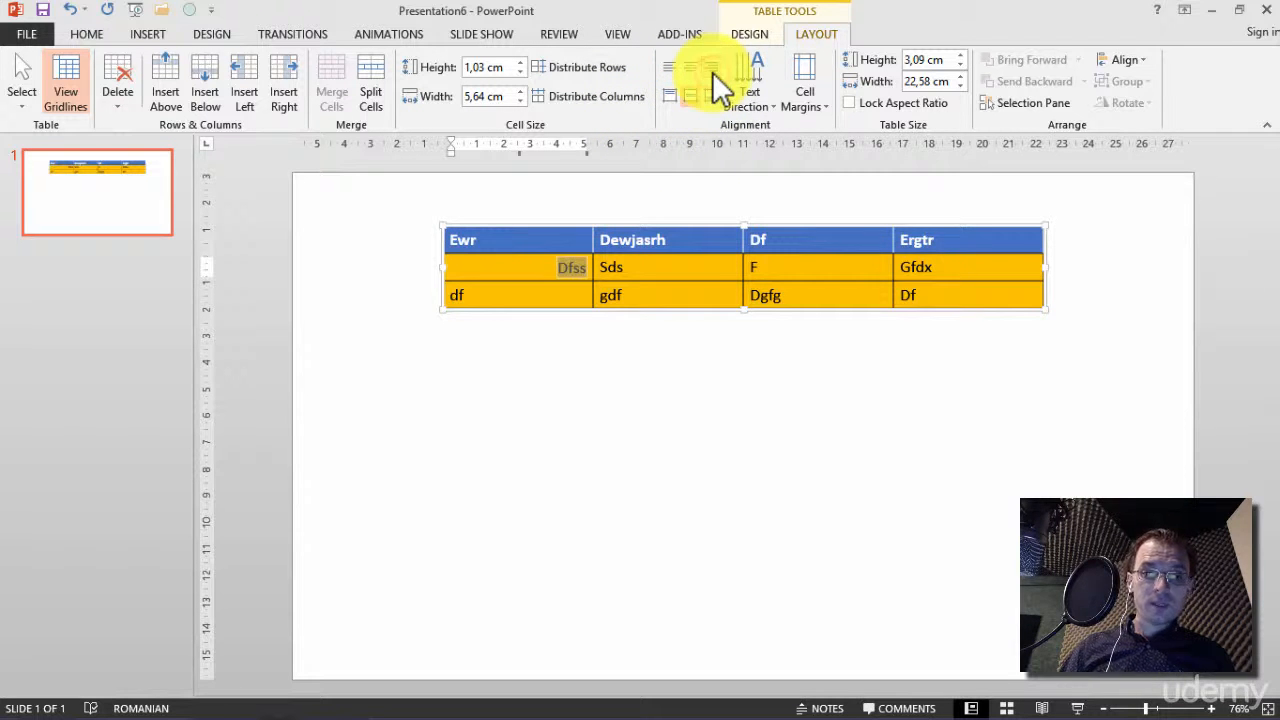
{"action": "left_click", "coordinate": [691, 68]}
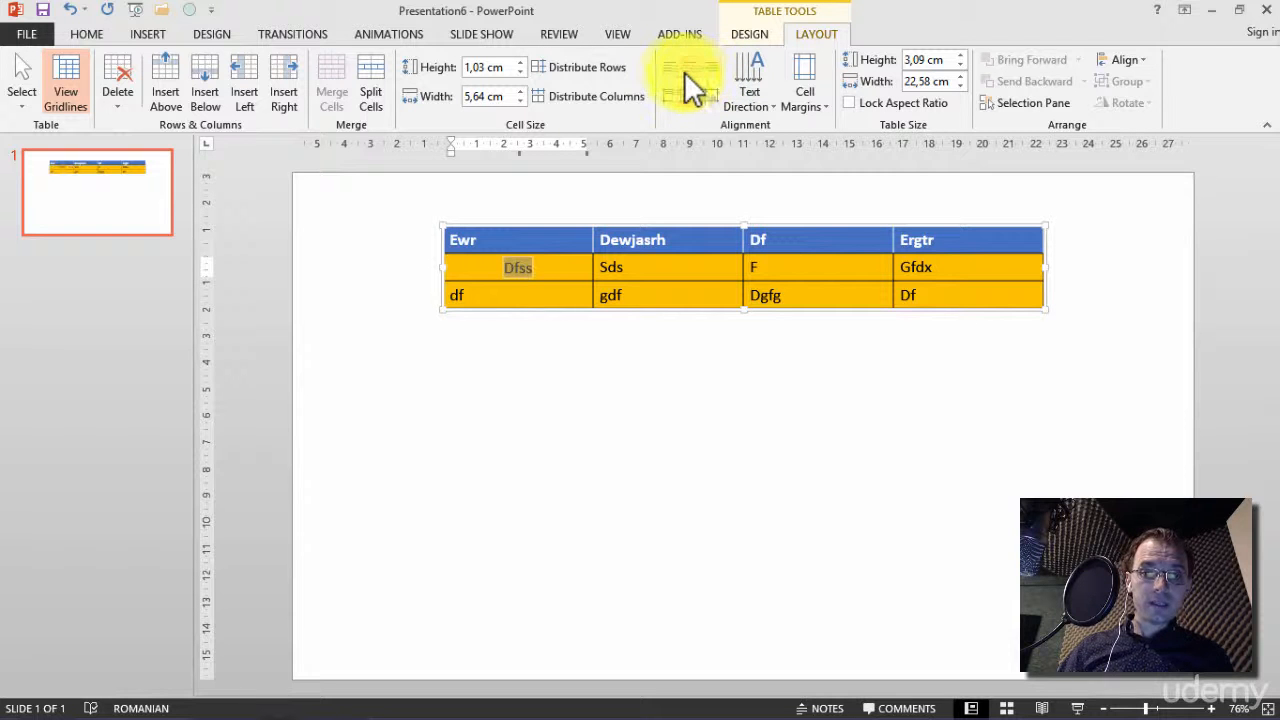
{"action": "left_click", "coordinate": [671, 68]}
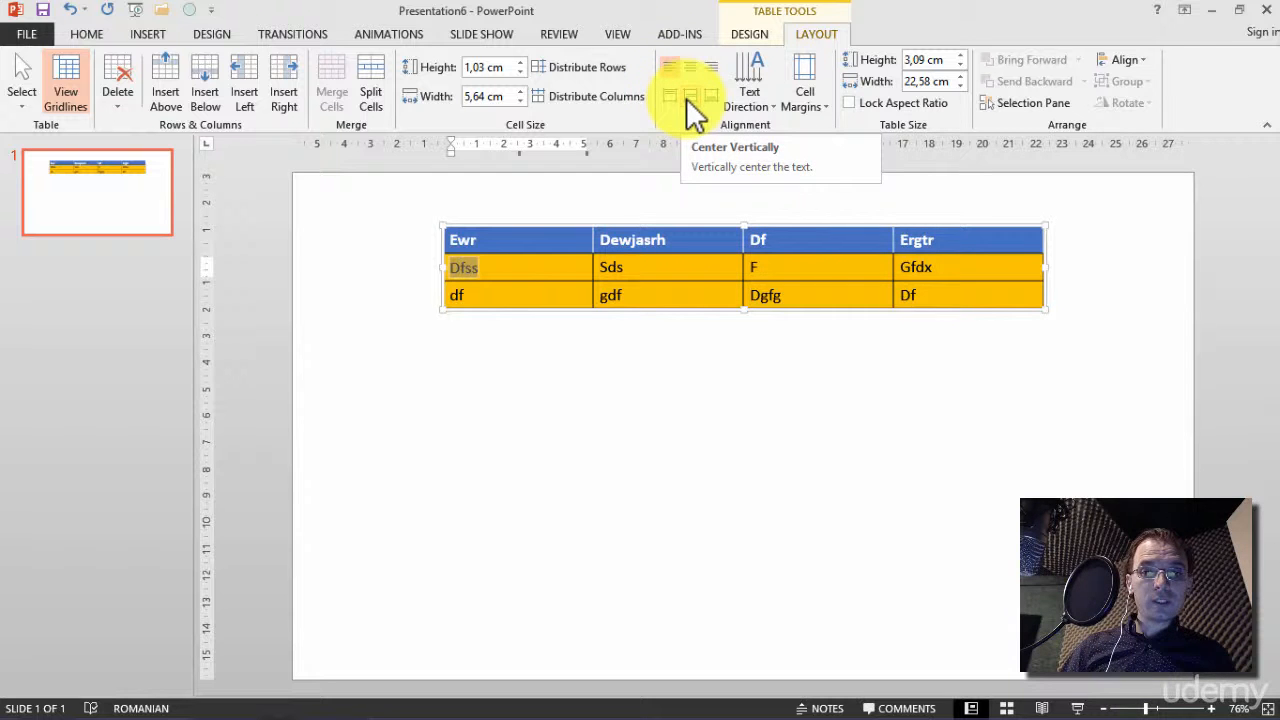
Center the text Dfss vertically in its cell and review the preset cell margin options
{"action": "left_click", "coordinate": [699, 98]}
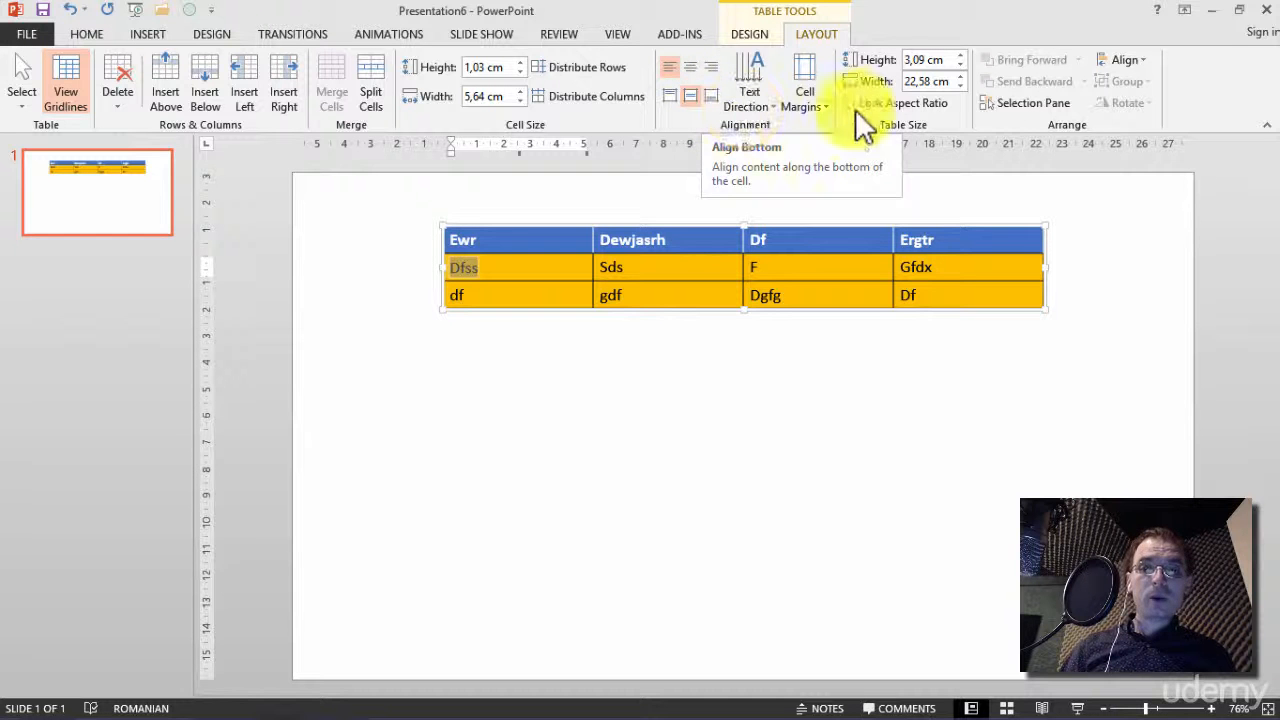
{"action": "left_click", "coordinate": [816, 105]}
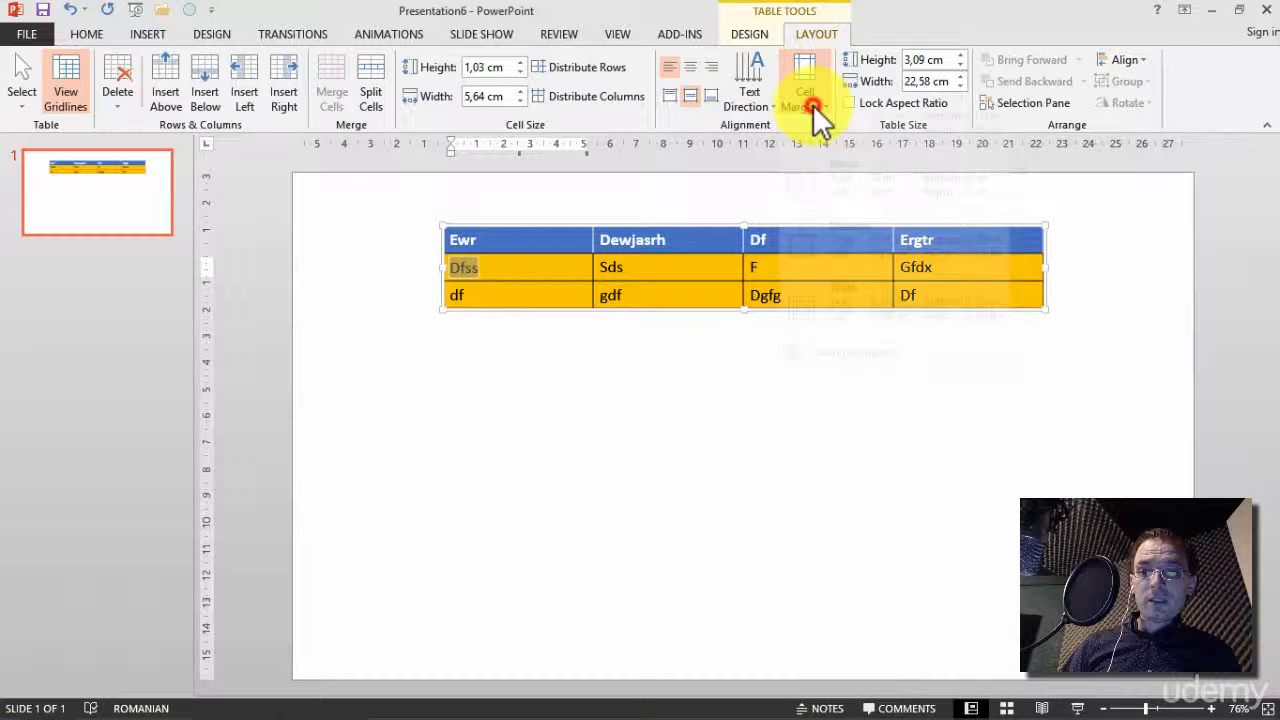
{"action": "left_click", "coordinate": [954, 4]}
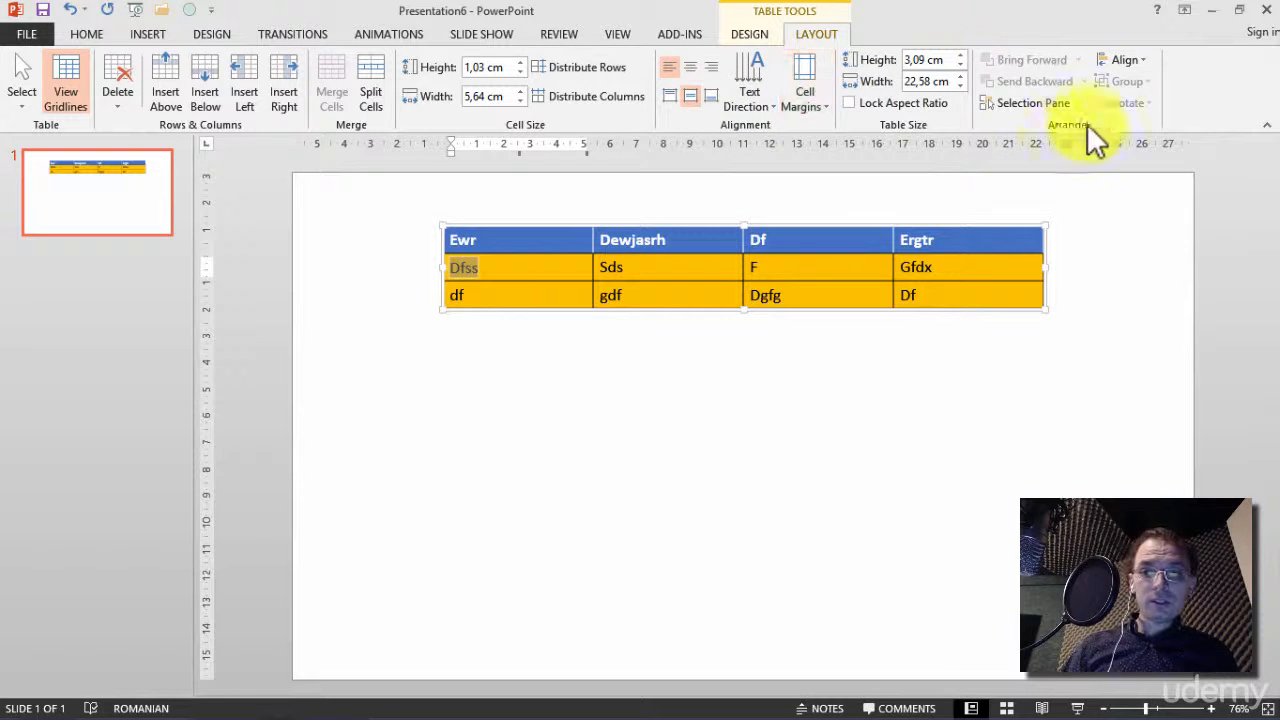